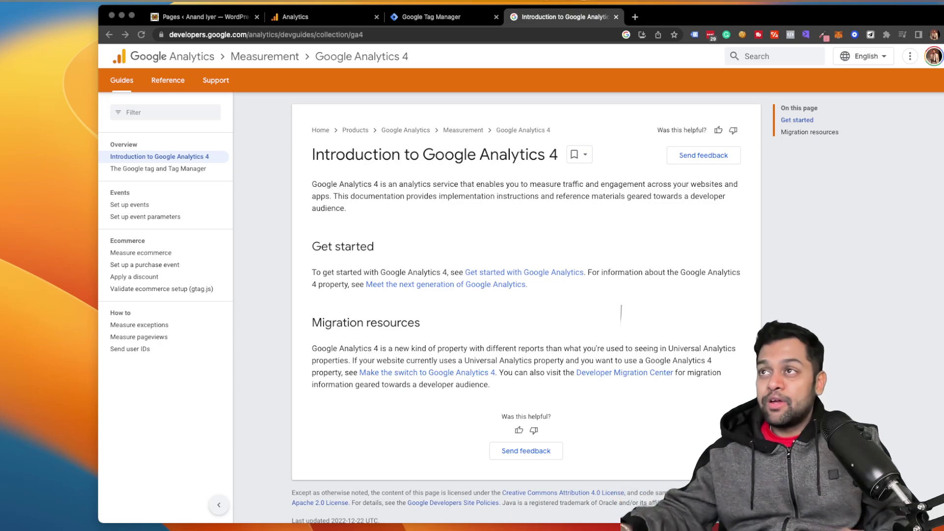
Bring up the GA4 property's Events admin page in the Analytics tab
{"action": "left_click", "coordinate": [316, 19]}
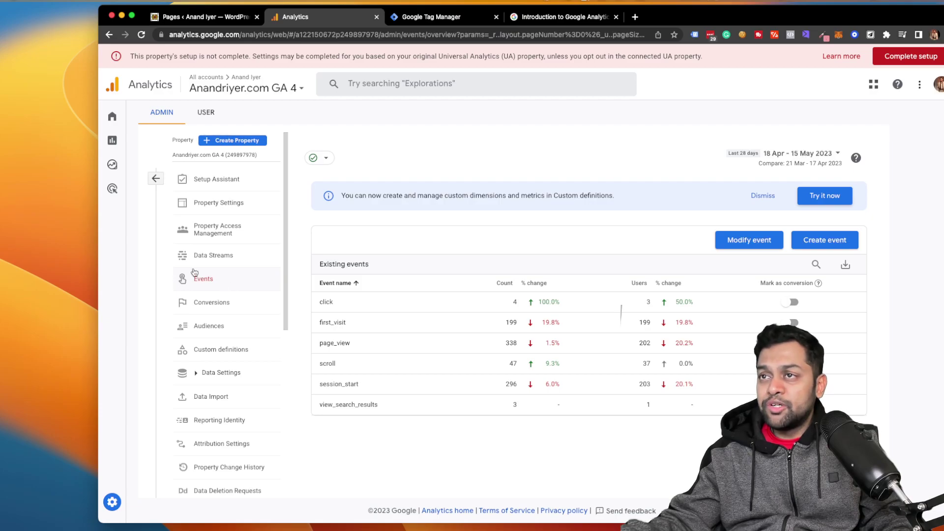
{"action": "left_click", "coordinate": [114, 504]}
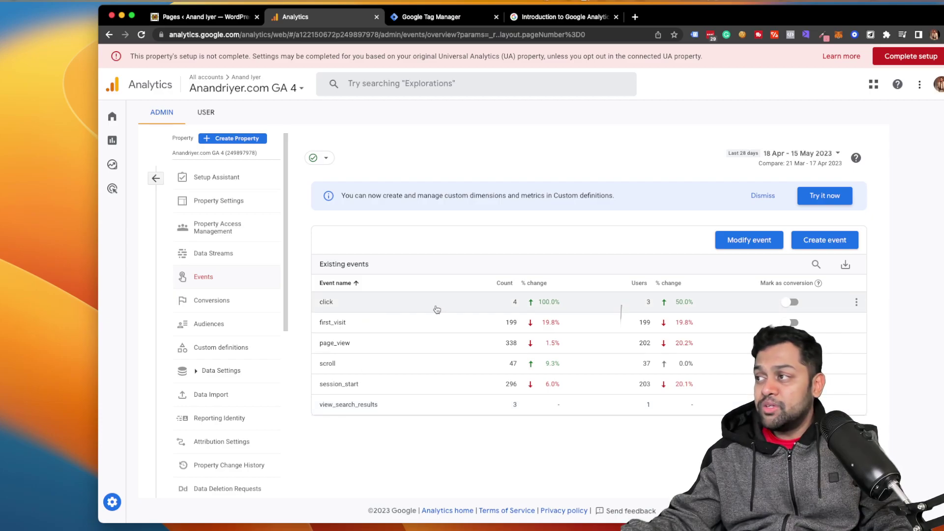
{"action": "mouse_move", "coordinate": [819, 284]}
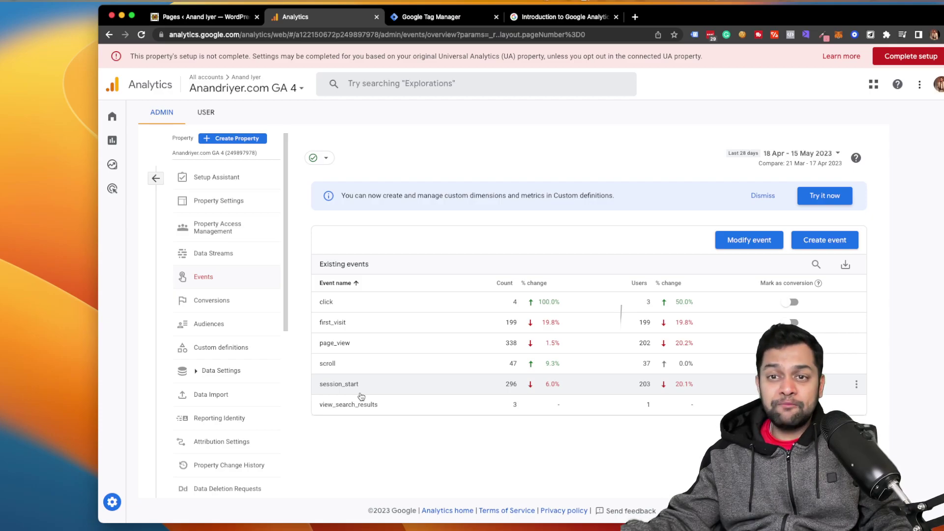
View the 'Thank You for contacting us' page in a new tab, then return to Analytics Events
{"action": "left_click", "coordinate": [204, 17]}
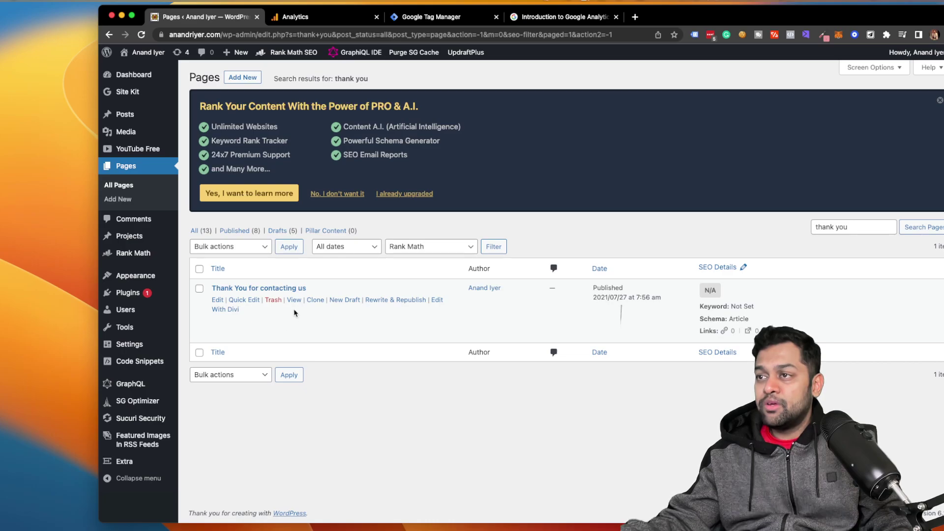
{"action": "right_click", "coordinate": [294, 301]}
{"action": "left_click", "coordinate": [325, 305]}
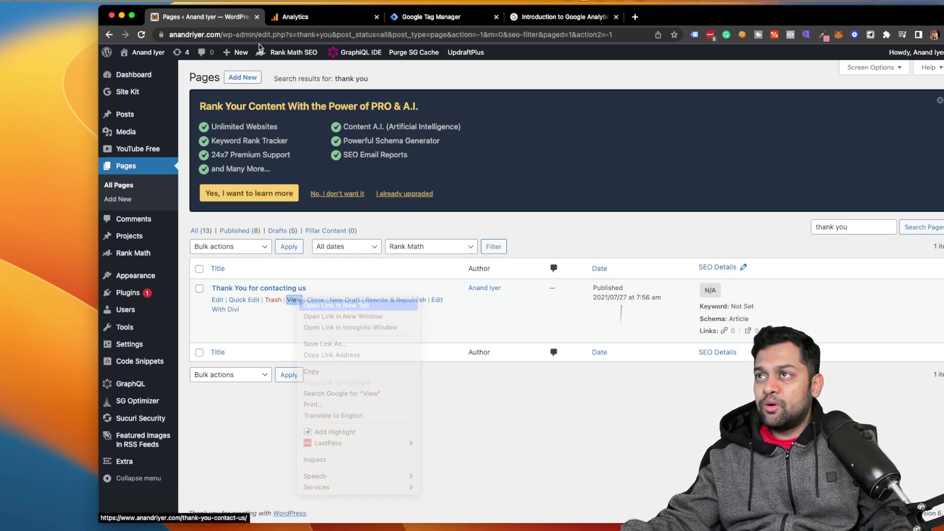
{"action": "left_click", "coordinate": [310, 19]}
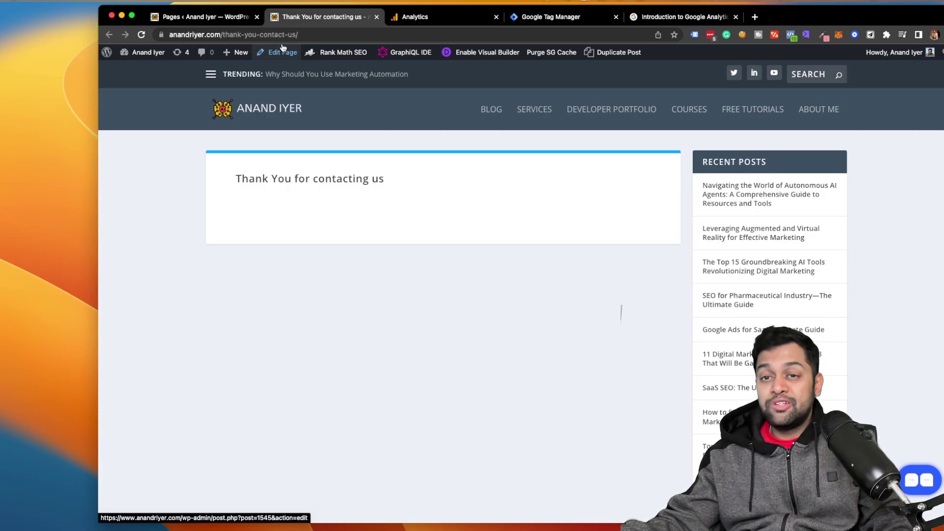
{"action": "left_click", "coordinate": [428, 18]}
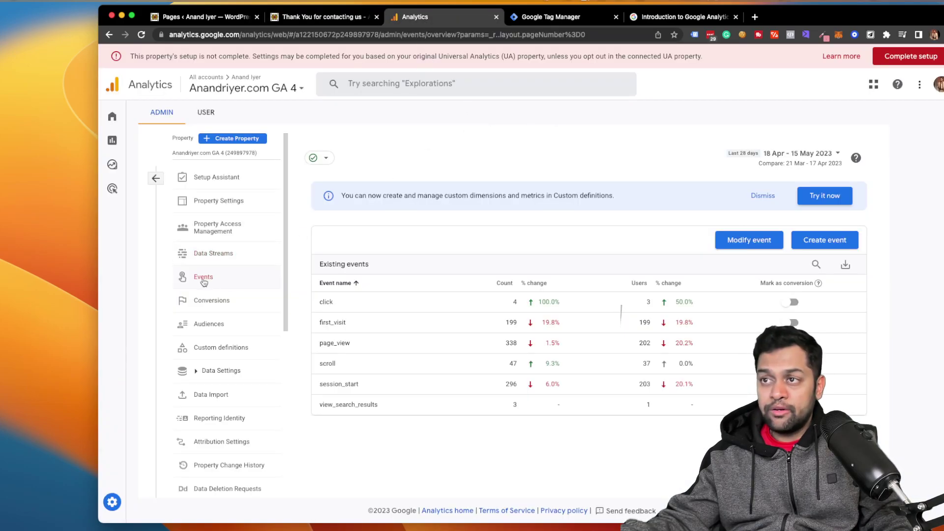
Create a custom event named generate_lead with condition event_name equals page_view
{"action": "left_click", "coordinate": [829, 239]}
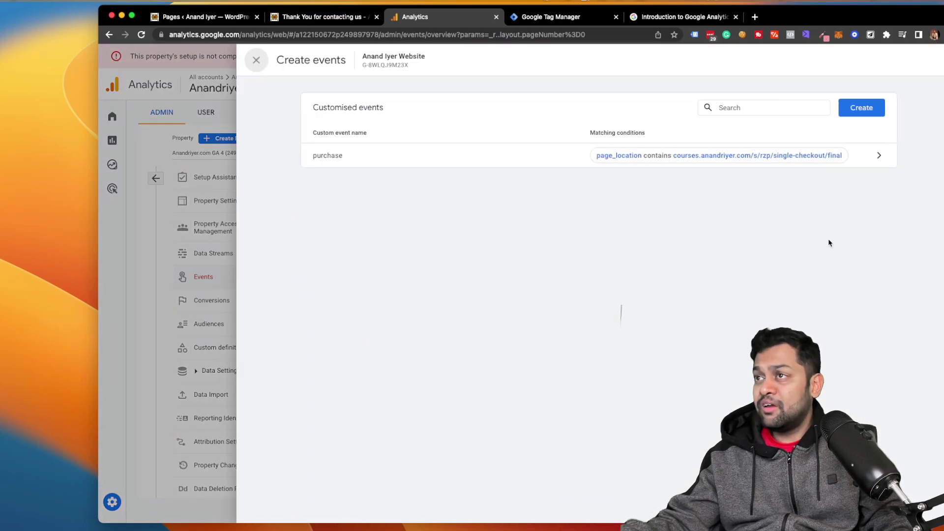
{"action": "left_click", "coordinate": [856, 112]}
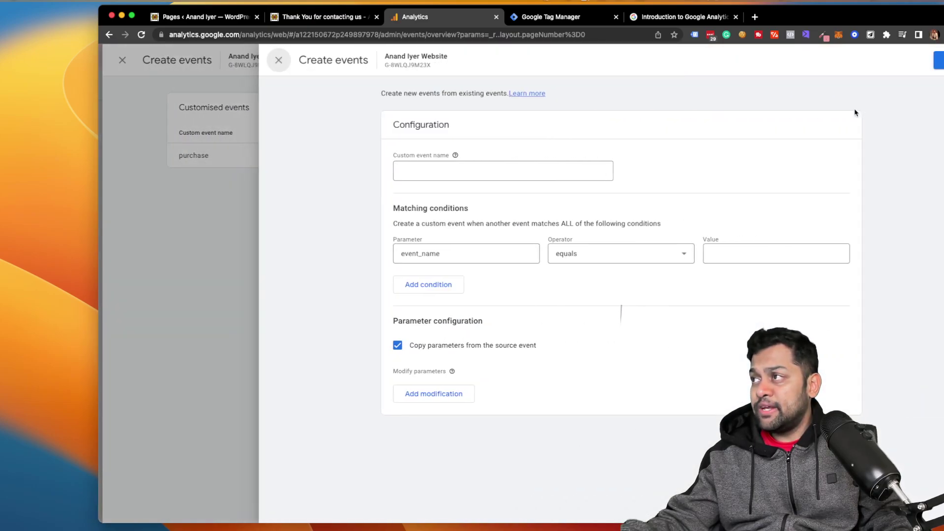
{"action": "left_click", "coordinate": [393, 173]}
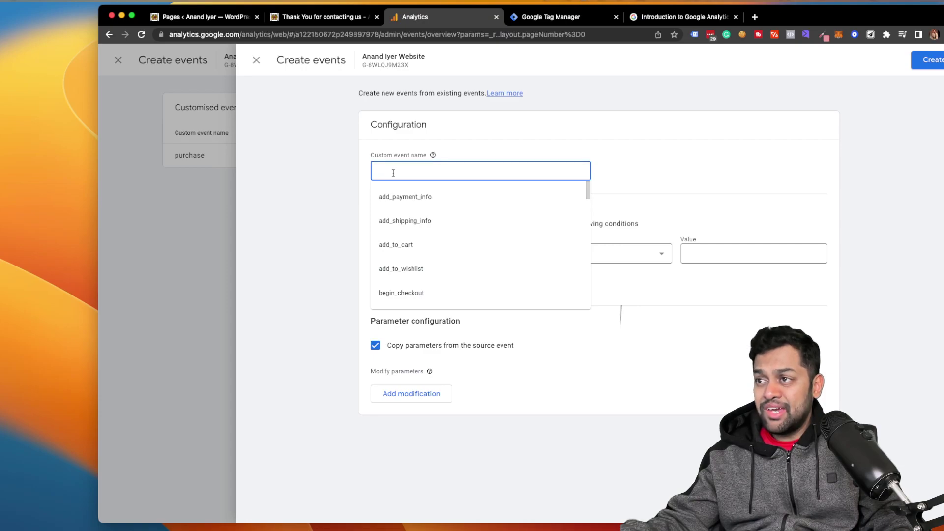
{"action": "type", "text": "gene"}
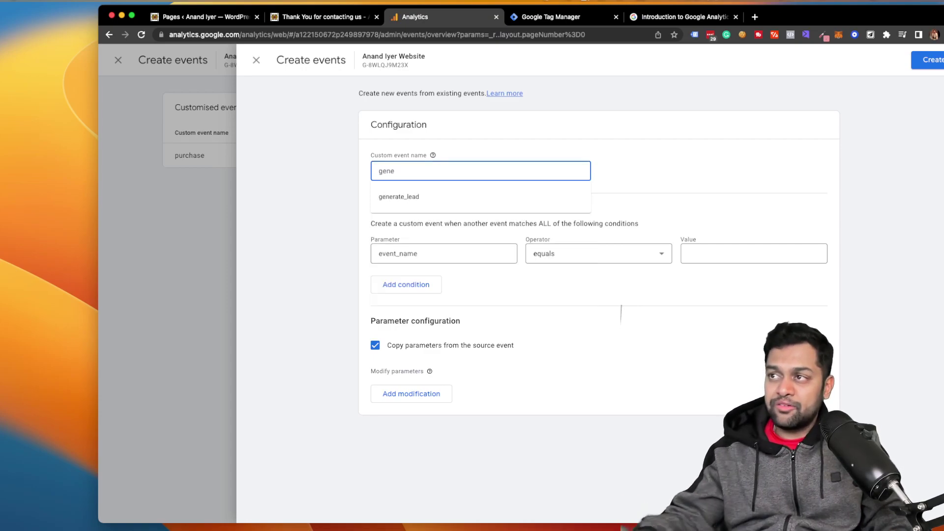
{"action": "left_click", "coordinate": [399, 197]}
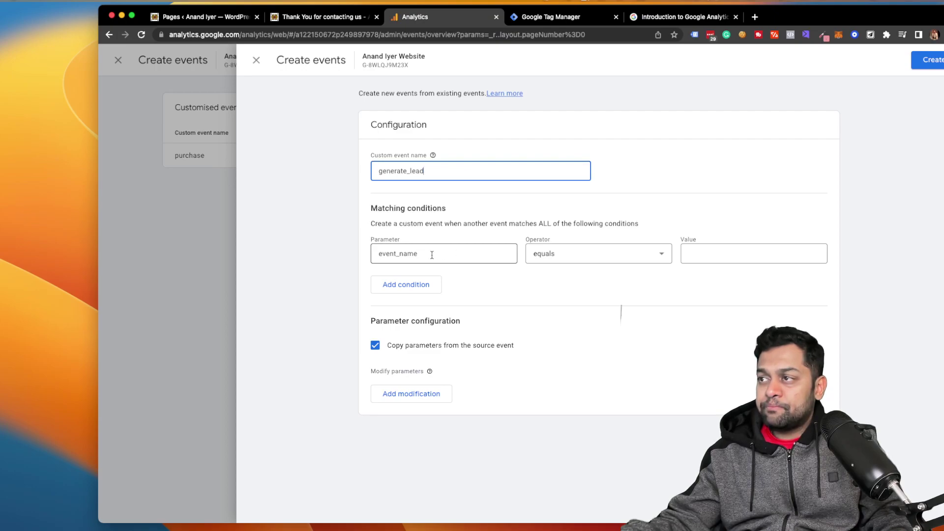
{"action": "left_click", "coordinate": [724, 254]}
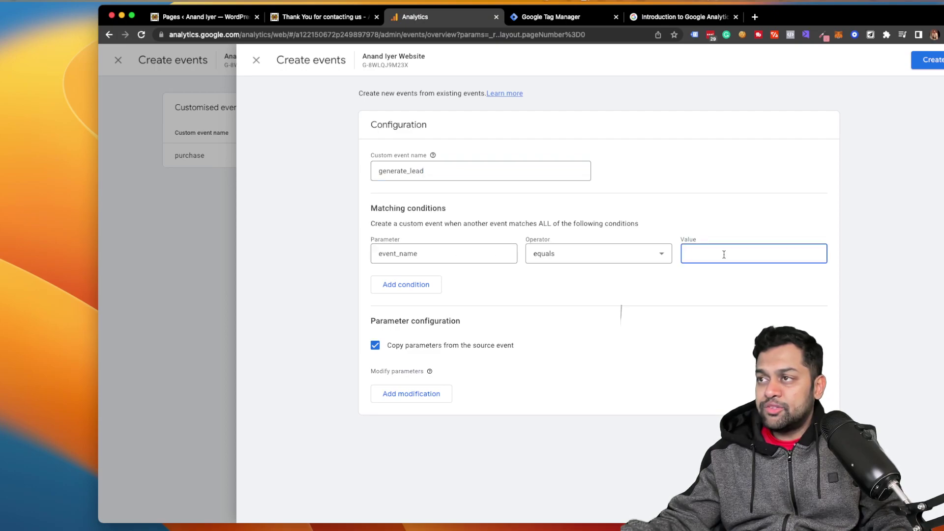
{"action": "type", "text": "page_ve"}
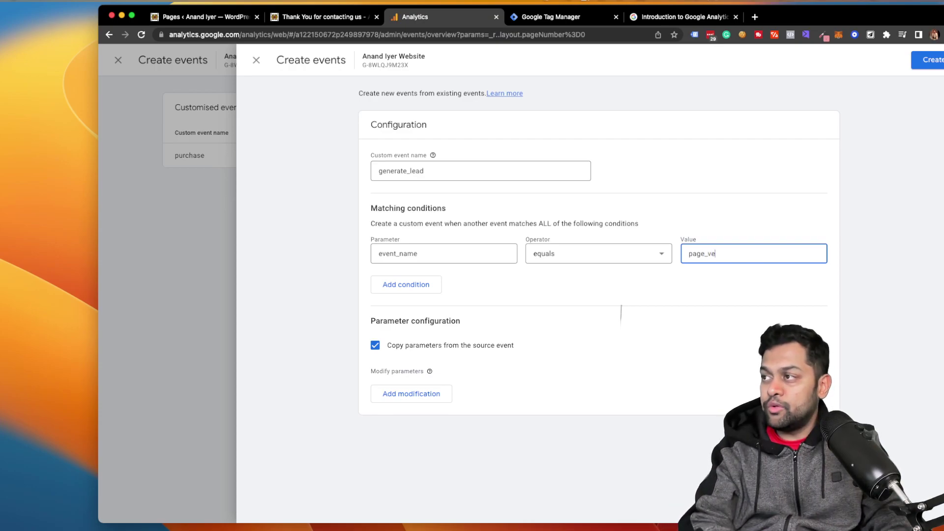
{"action": "key", "text": "BackSpace"}
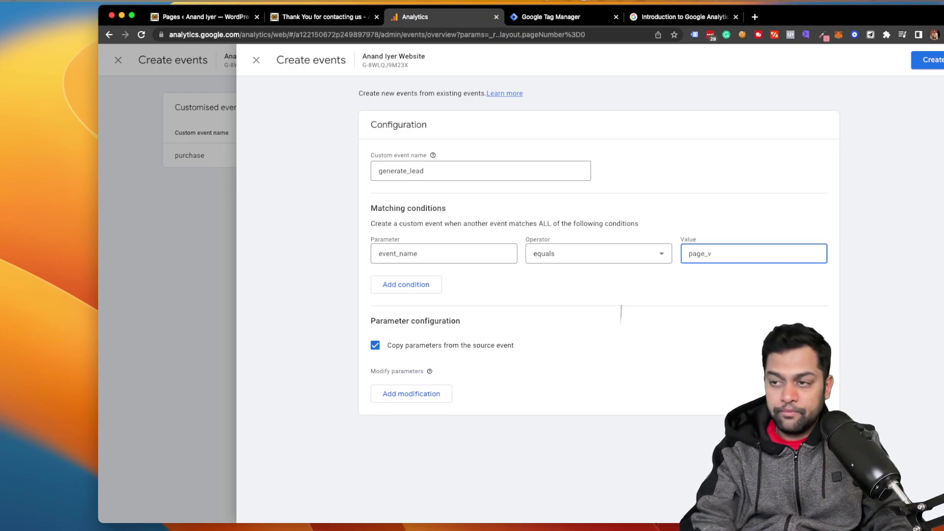
{"action": "type", "text": "iew"}
Add a second condition: page_location contains a thank-you value
{"action": "left_click", "coordinate": [407, 283]}
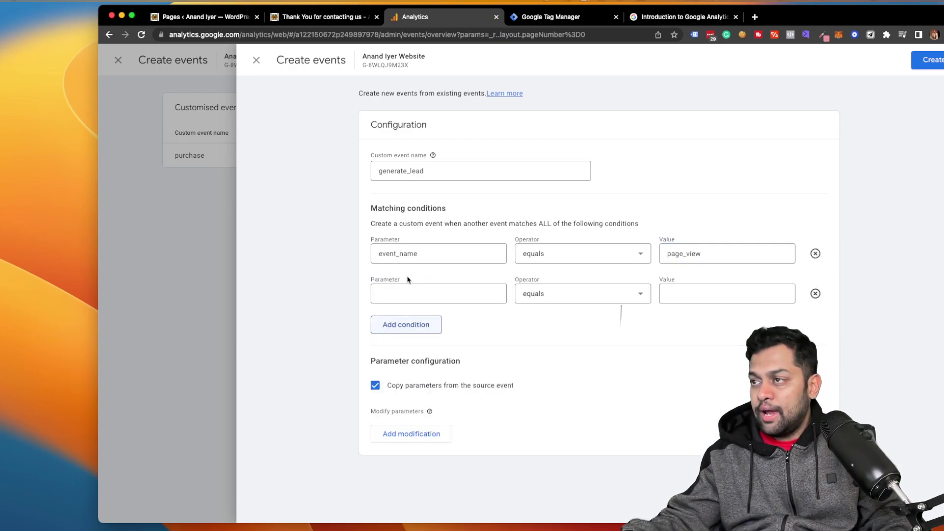
{"action": "left_click", "coordinate": [422, 294]}
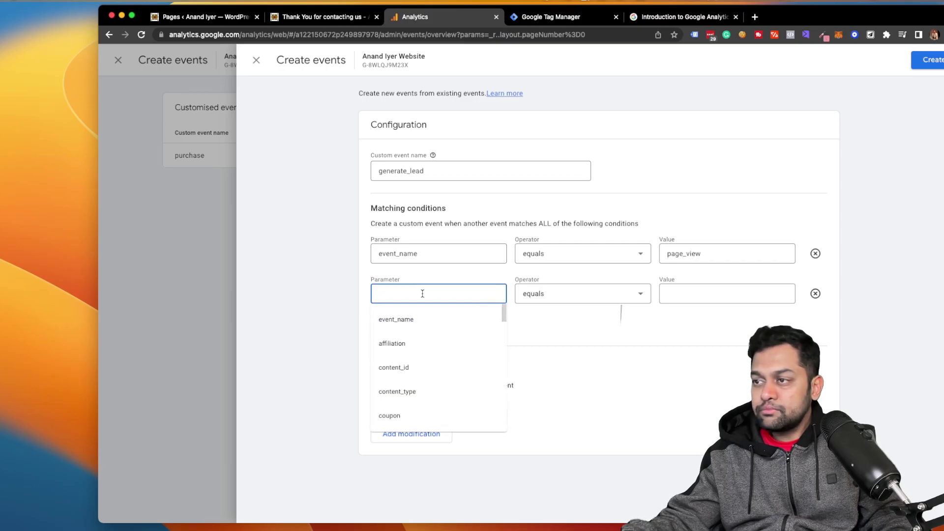
{"action": "type", "text": "l"}
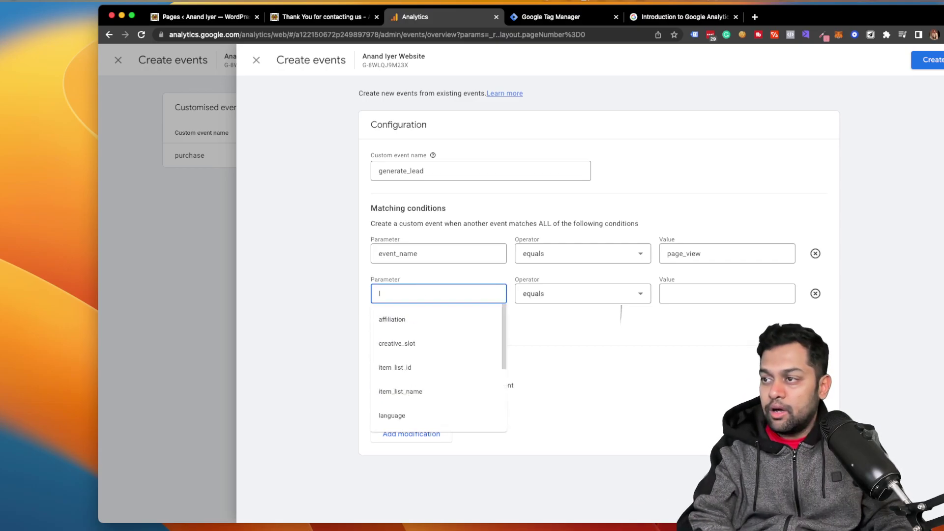
{"action": "type", "text": "o"}
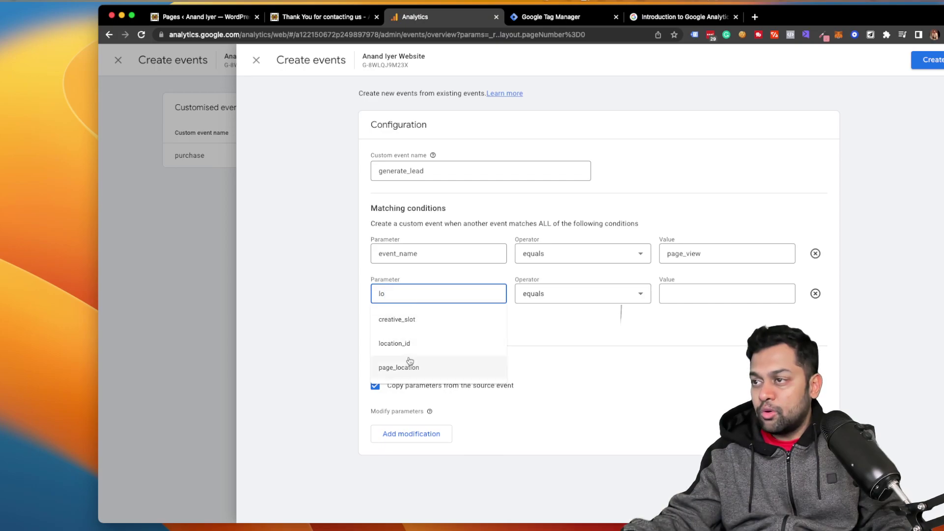
{"action": "left_click", "coordinate": [386, 367]}
{"action": "left_click", "coordinate": [593, 300]}
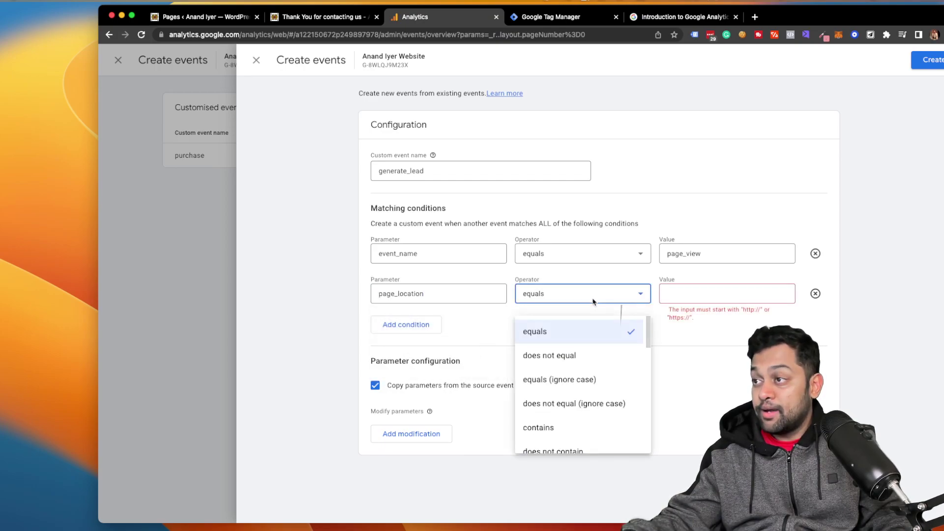
{"action": "left_click", "coordinate": [585, 426]}
{"action": "left_click", "coordinate": [712, 294]}
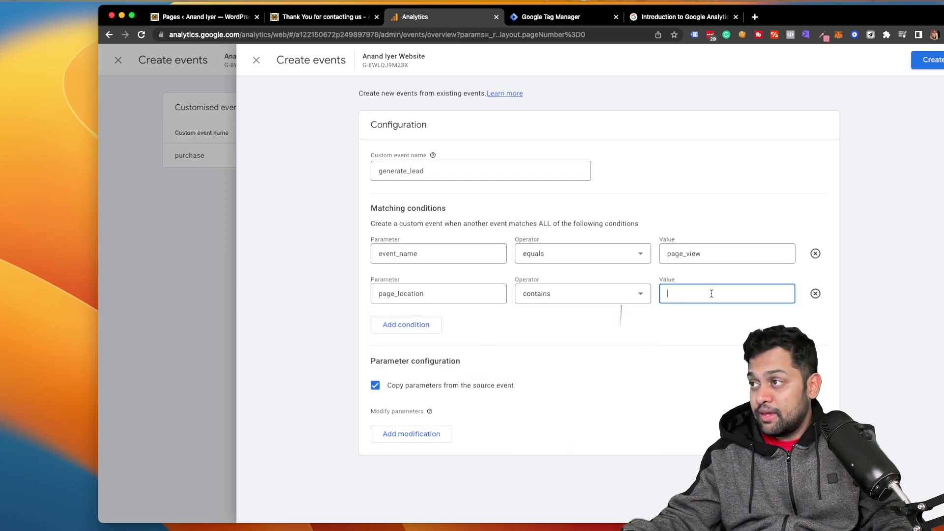
{"action": "type", "text": "thank"}
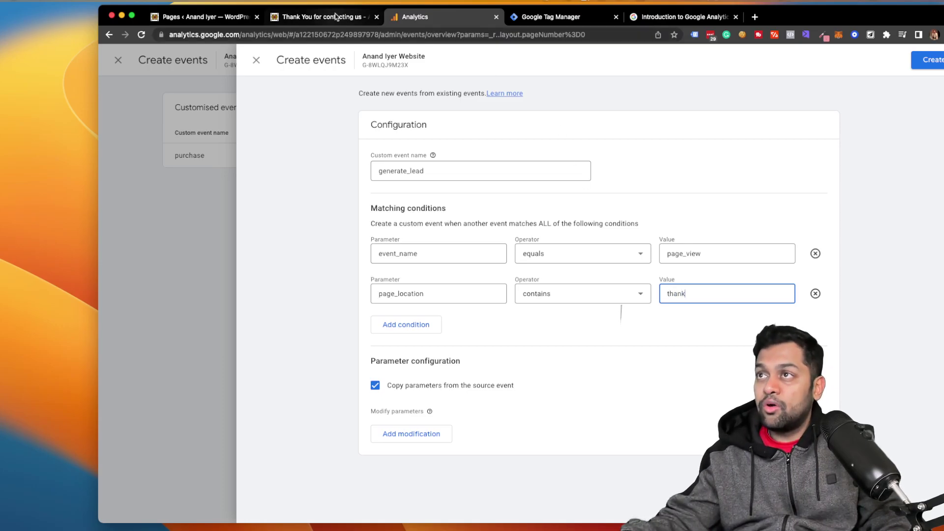
Copy the thank-you page's URL path and paste it as the condition value, thank-you-contact-us
{"action": "left_click", "coordinate": [292, 21]}
{"action": "left_click_drag", "start_coordinate": [297, 34], "coordinate": [221, 34]}
{"action": "key", "text": "super+c"}
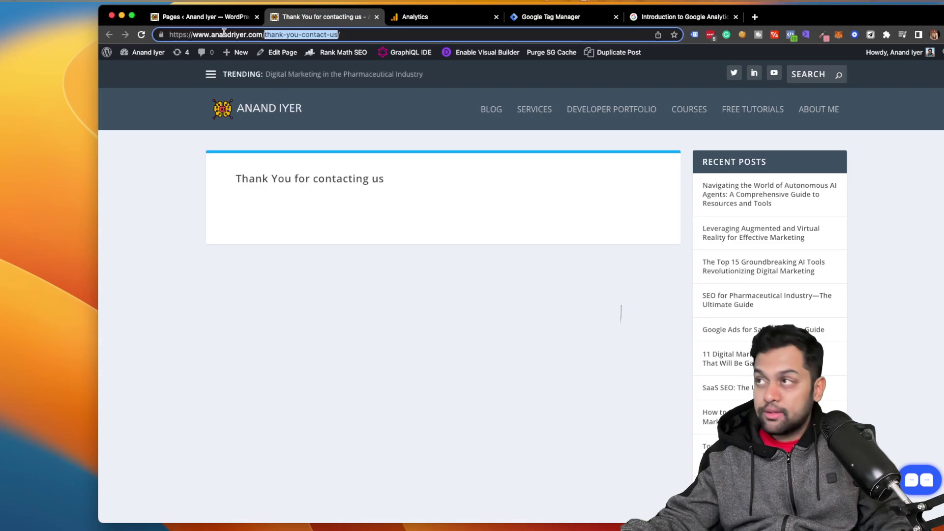
{"action": "left_click", "coordinate": [443, 20]}
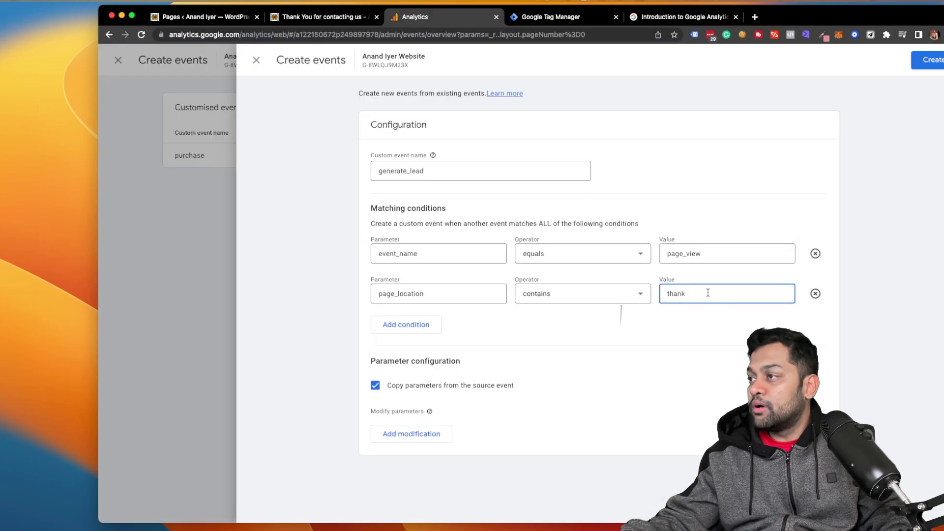
{"action": "key", "text": "super+a"}
{"action": "key", "text": "super+v"}
{"action": "left_click", "coordinate": [702, 325]}
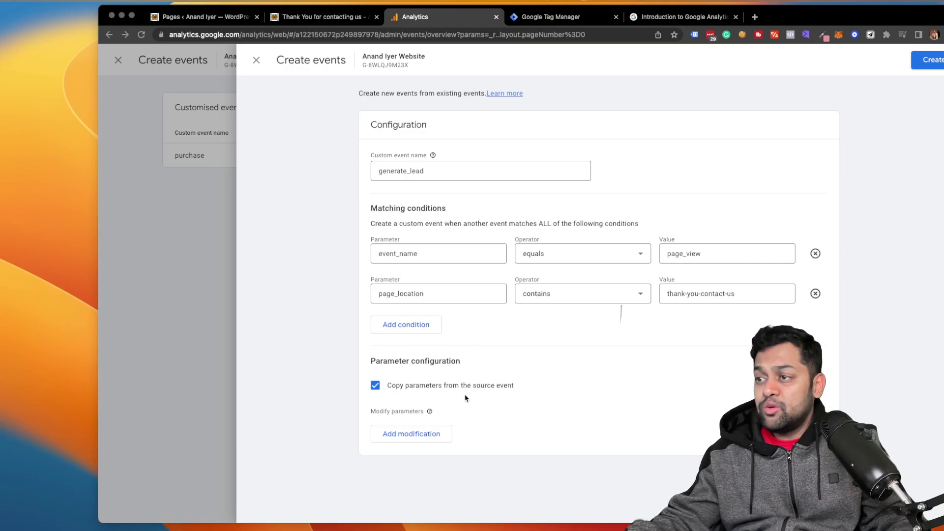
Add a parameter modification setting value to 100
{"action": "left_click", "coordinate": [404, 433]}
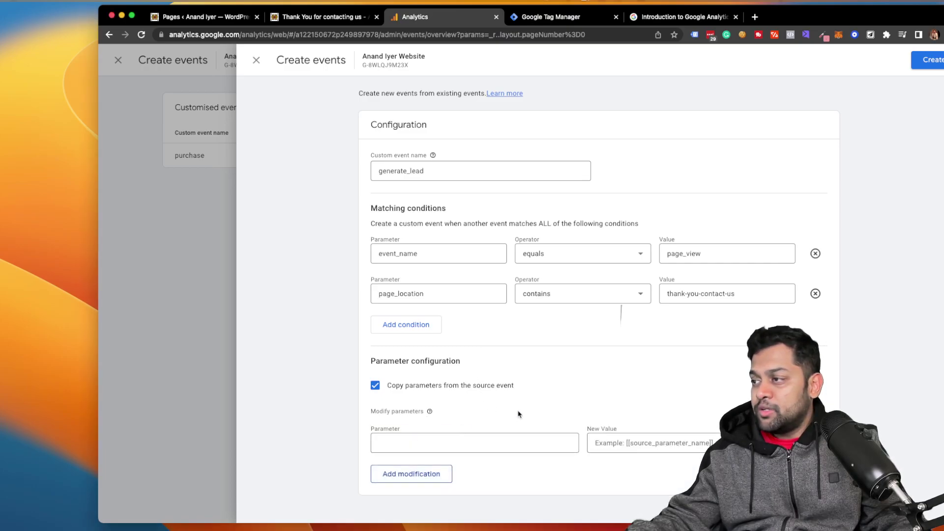
{"action": "left_click", "coordinate": [488, 443]}
{"action": "type", "text": "va"}
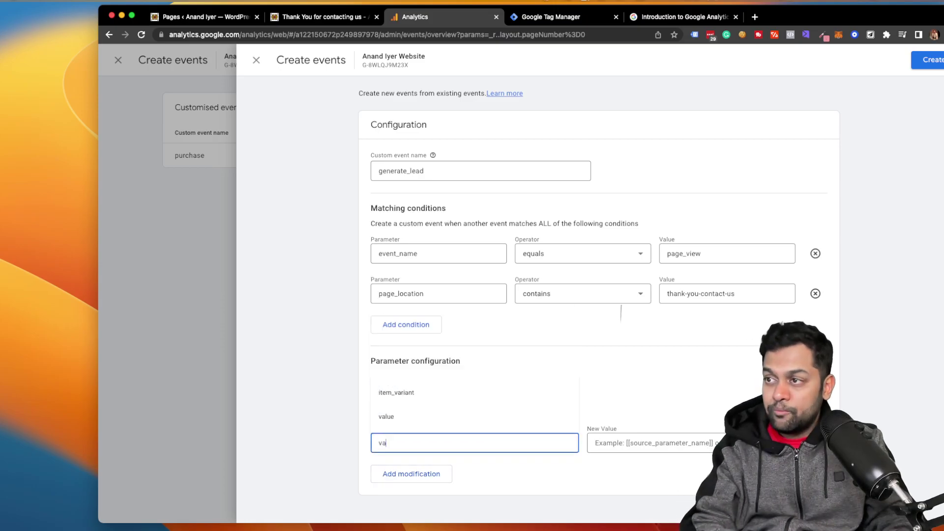
{"action": "left_click", "coordinate": [488, 493]}
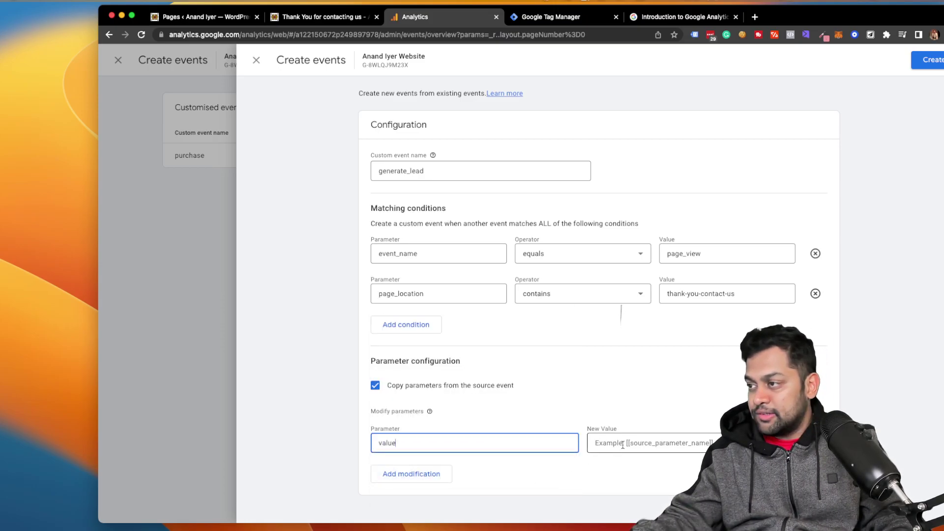
{"action": "left_click", "coordinate": [623, 444]}
{"action": "type", "text": "100"}
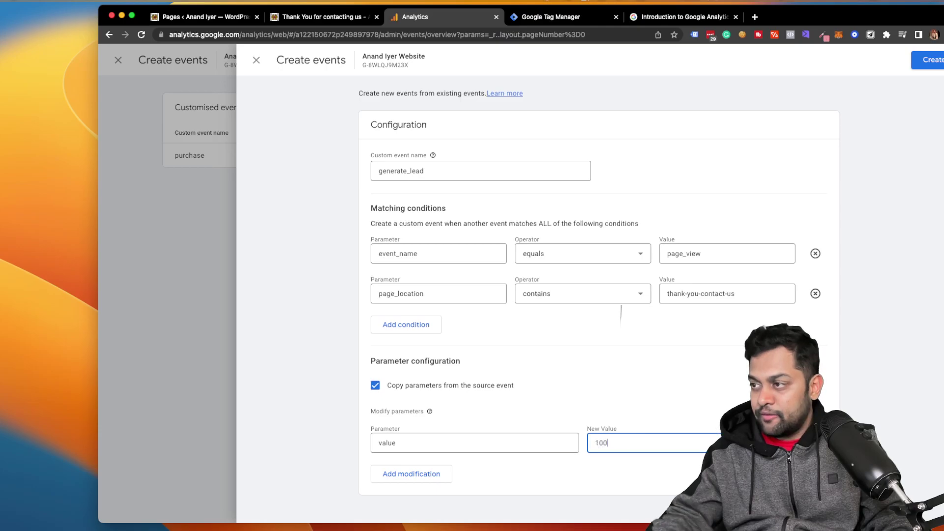
Add a second modification setting currency to USD
{"action": "left_click", "coordinate": [421, 474]}
{"action": "left_click", "coordinate": [407, 483]}
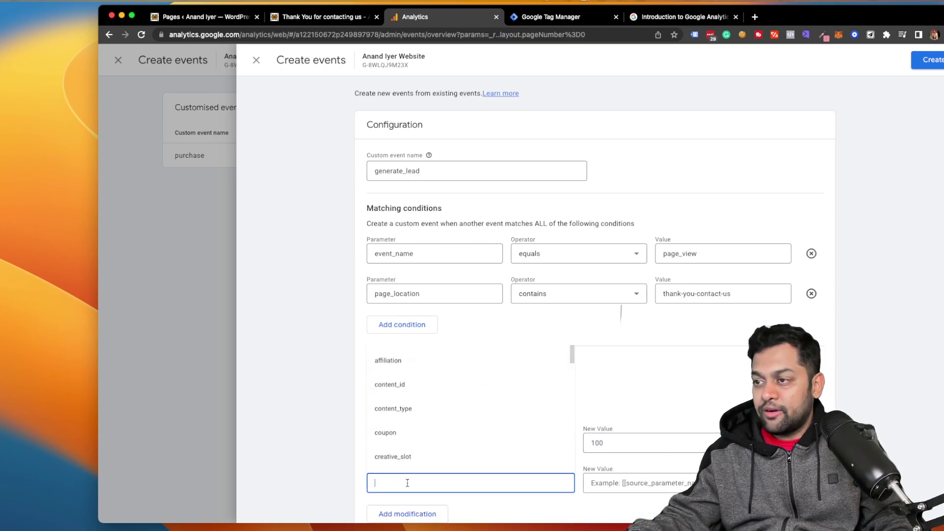
{"action": "type", "text": "curre"}
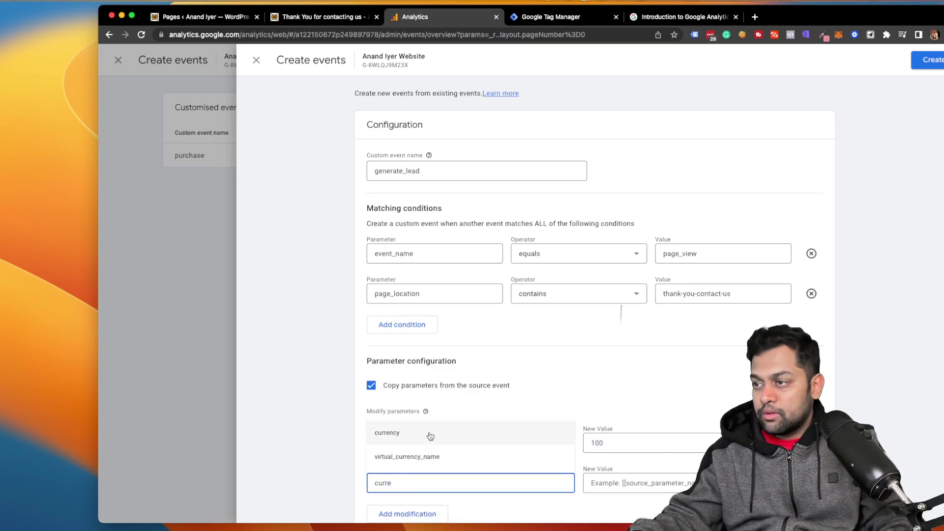
{"action": "left_click", "coordinate": [391, 431]}
{"action": "left_click", "coordinate": [661, 482]}
{"action": "type", "text": "USD"}
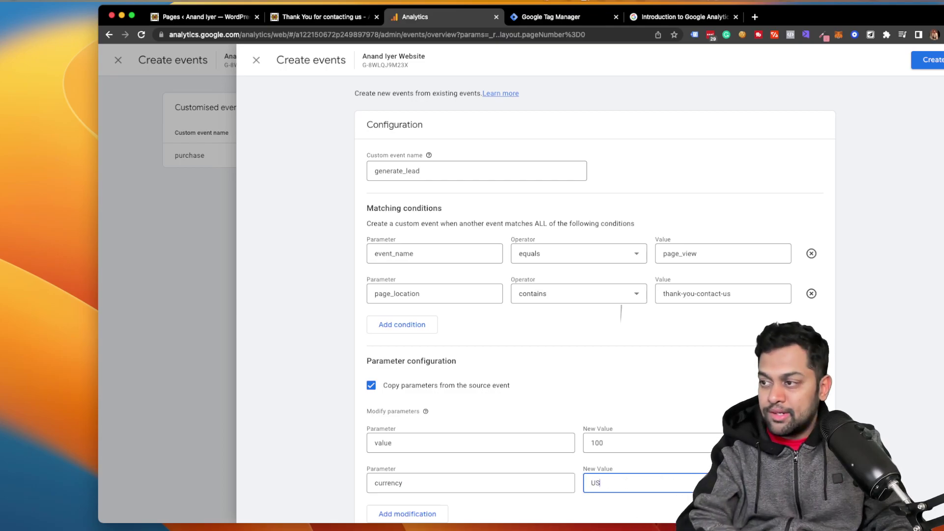
{"action": "left_click", "coordinate": [696, 369]}
{"action": "scroll", "coordinate": [695, 367], "scroll_direction": "down", "scroll_amount": 1}
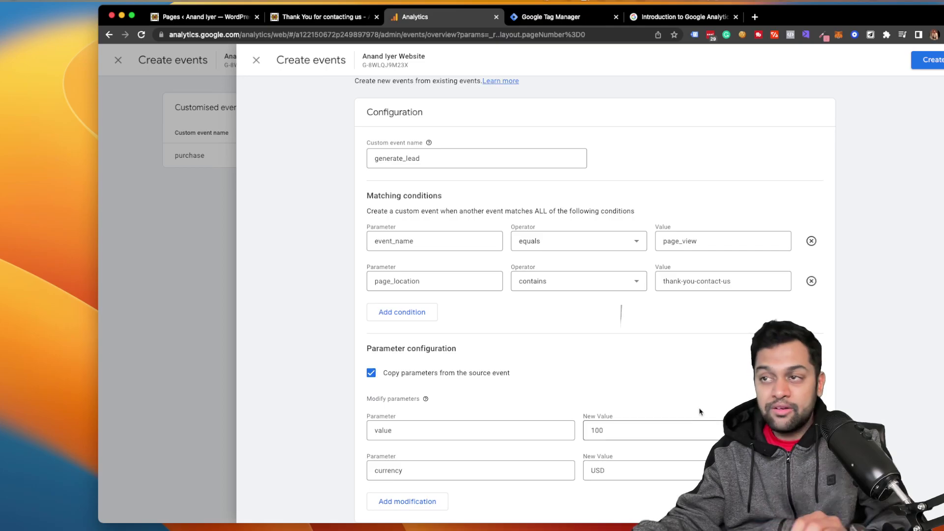
Create the generate_lead custom event, close the panel, and reload the Events page
{"action": "left_click", "coordinate": [940, 65]}
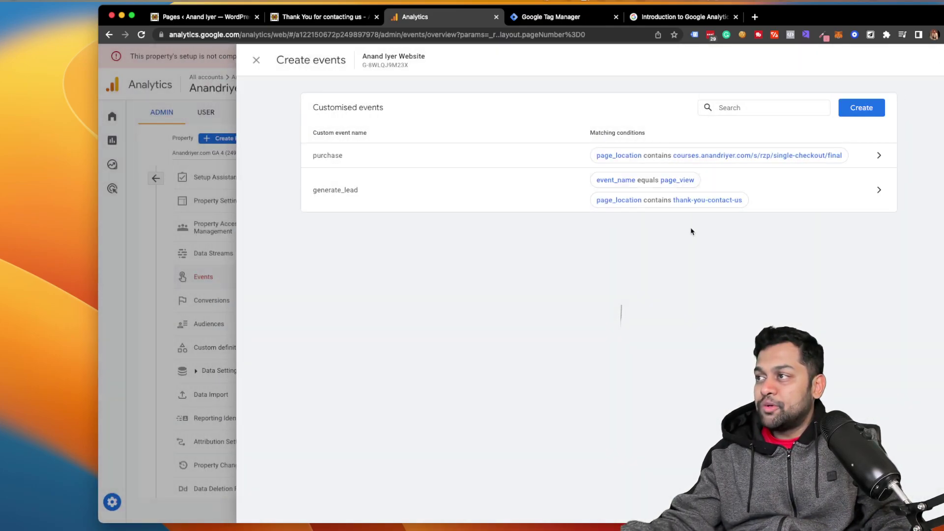
{"action": "left_click", "coordinate": [256, 60]}
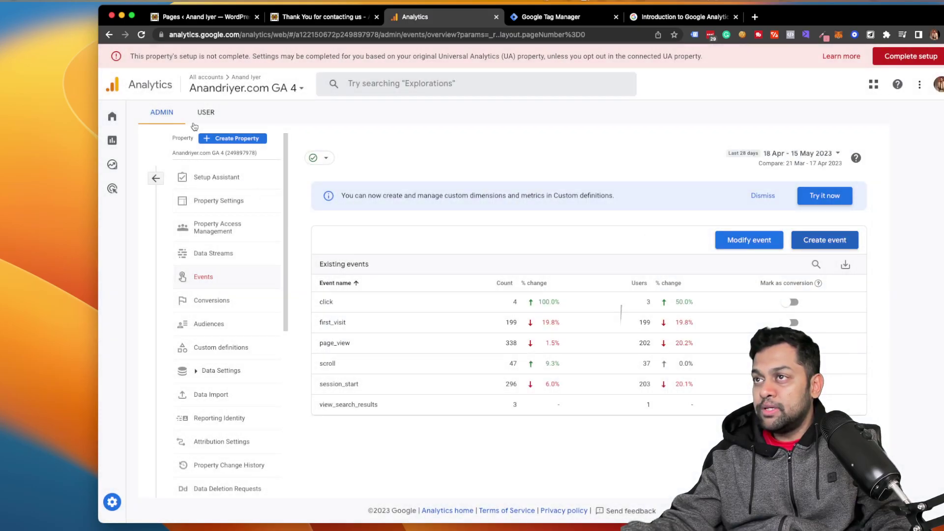
{"action": "left_click", "coordinate": [141, 38]}
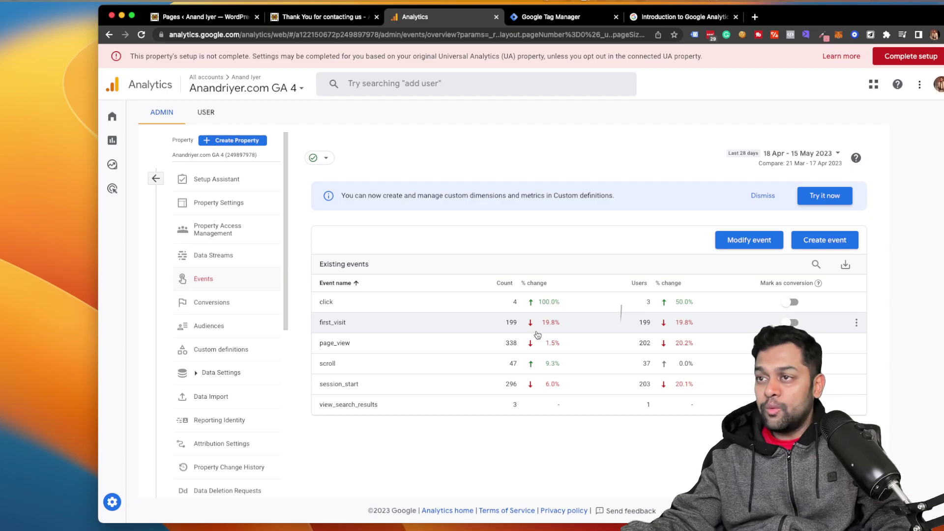
Add generate_lead as a new conversion event, then open DebugView
{"action": "left_click", "coordinate": [237, 313]}
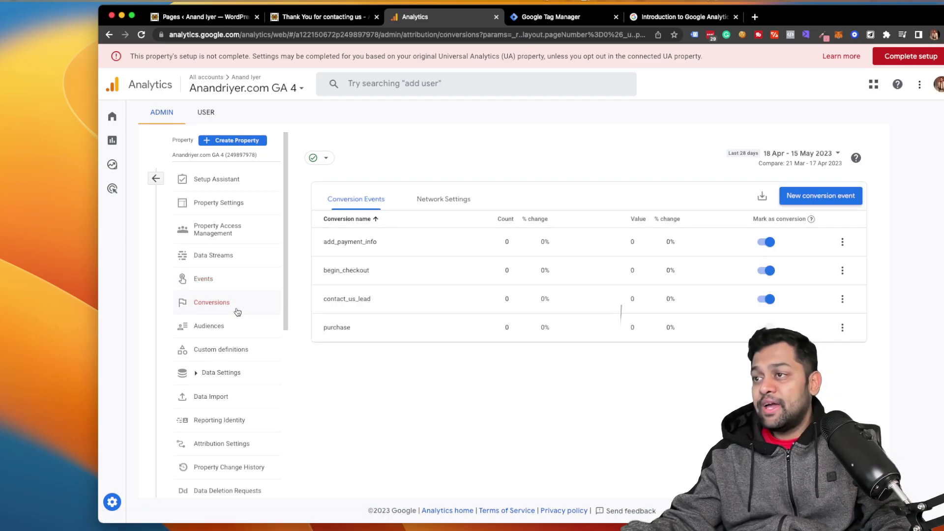
{"action": "left_click", "coordinate": [801, 199]}
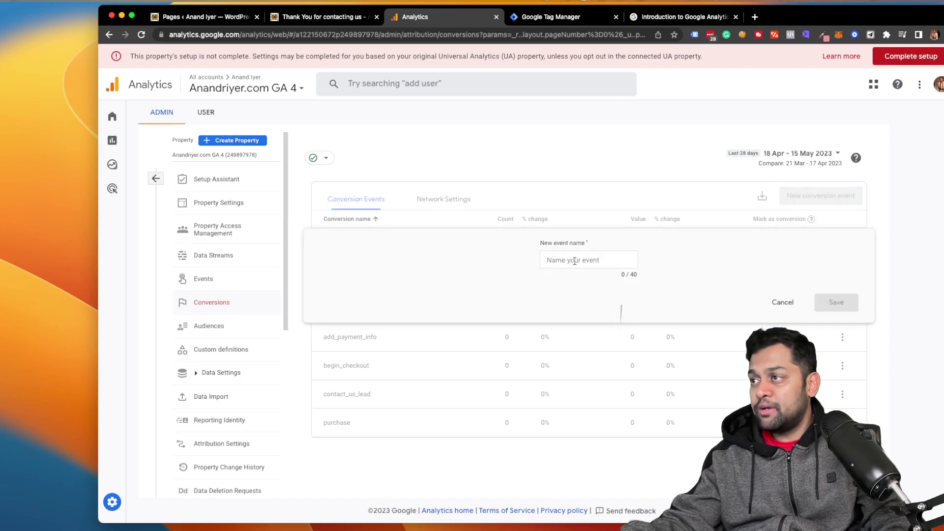
{"action": "type", "text": "gen"}
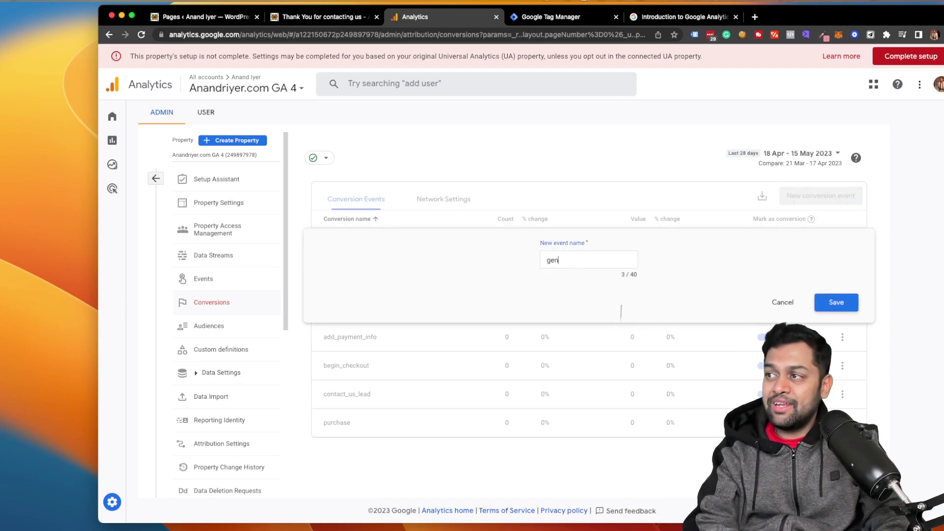
{"action": "type", "text": "erate_"}
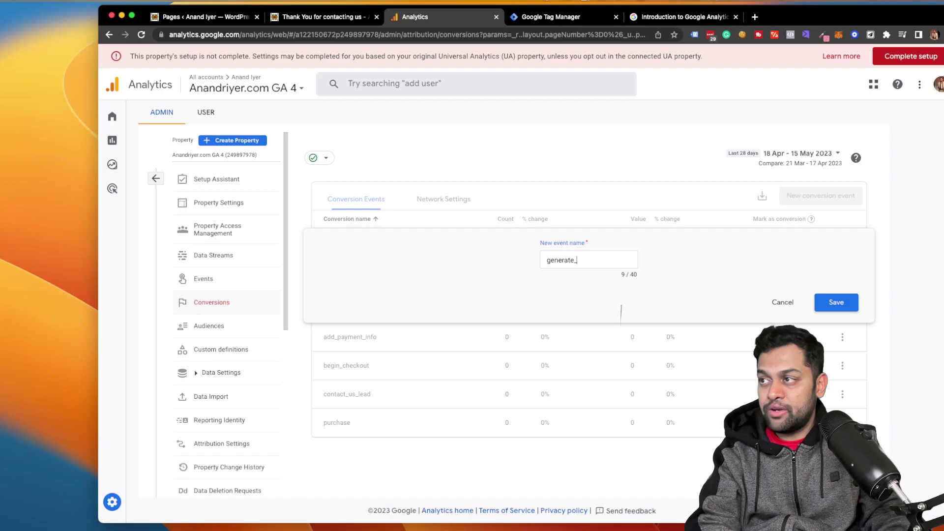
{"action": "type", "text": "lead"}
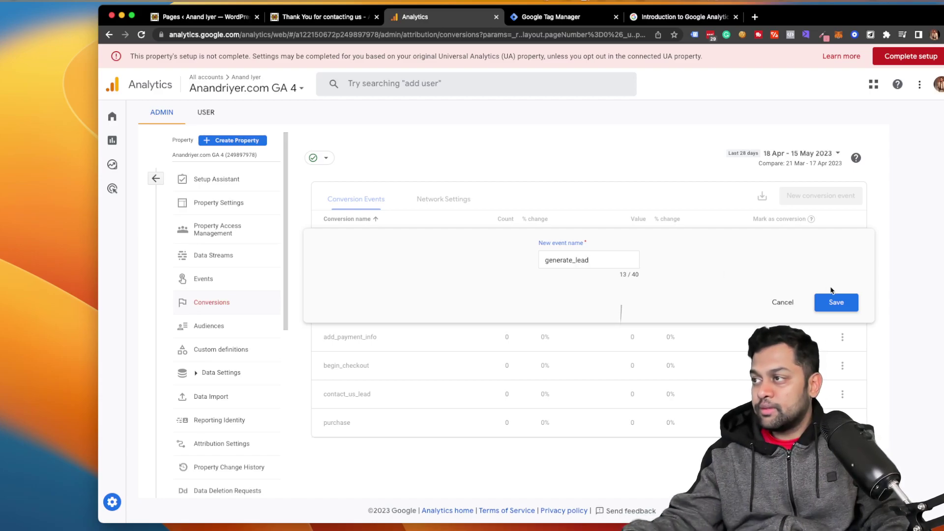
{"action": "left_click", "coordinate": [841, 304]}
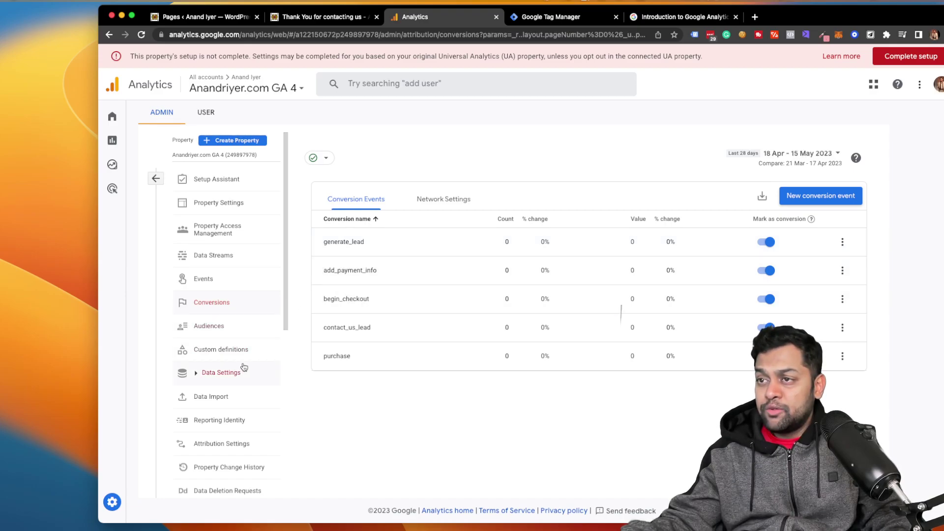
{"action": "scroll", "coordinate": [243, 369], "scroll_direction": "down", "scroll_amount": 5}
{"action": "left_click", "coordinate": [226, 308]}
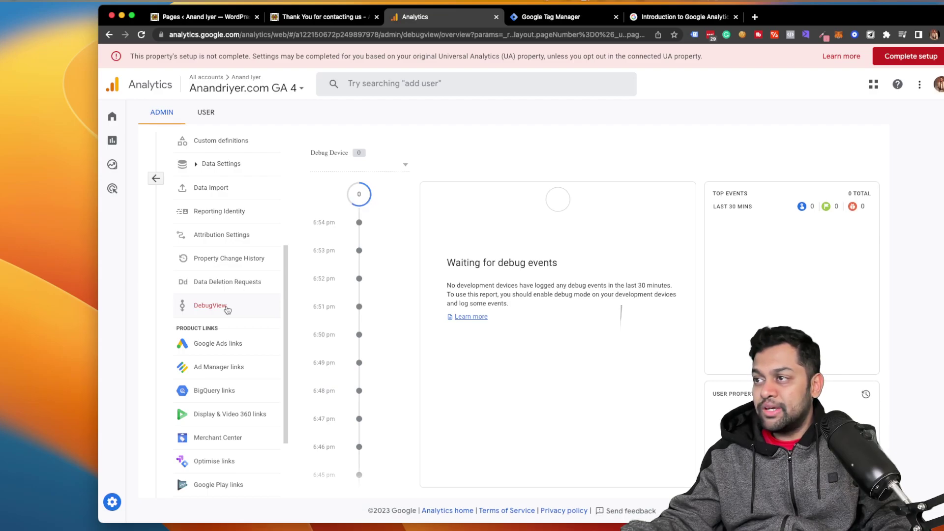
Reload the thank-you page tab and go back to the DebugView in Analytics
{"action": "left_click", "coordinate": [320, 17]}
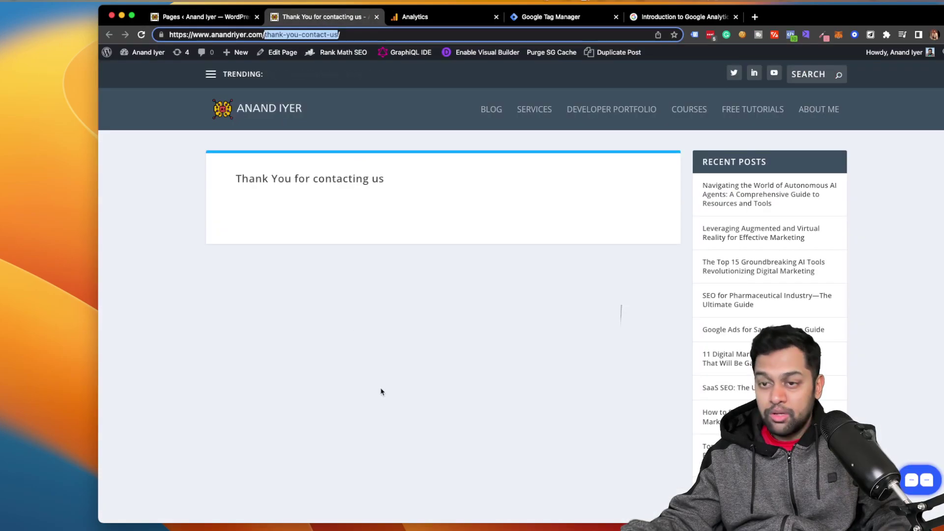
{"action": "key", "text": "Return"}
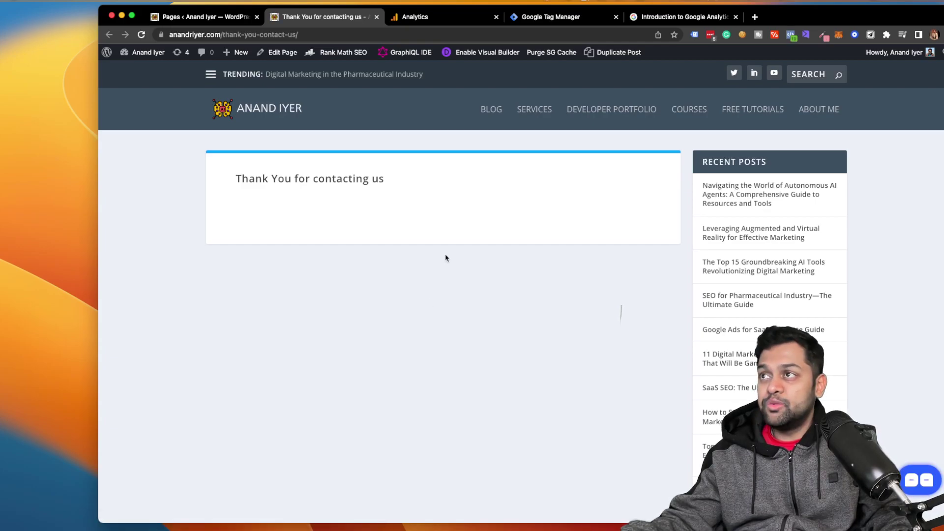
{"action": "left_click", "coordinate": [401, 18]}
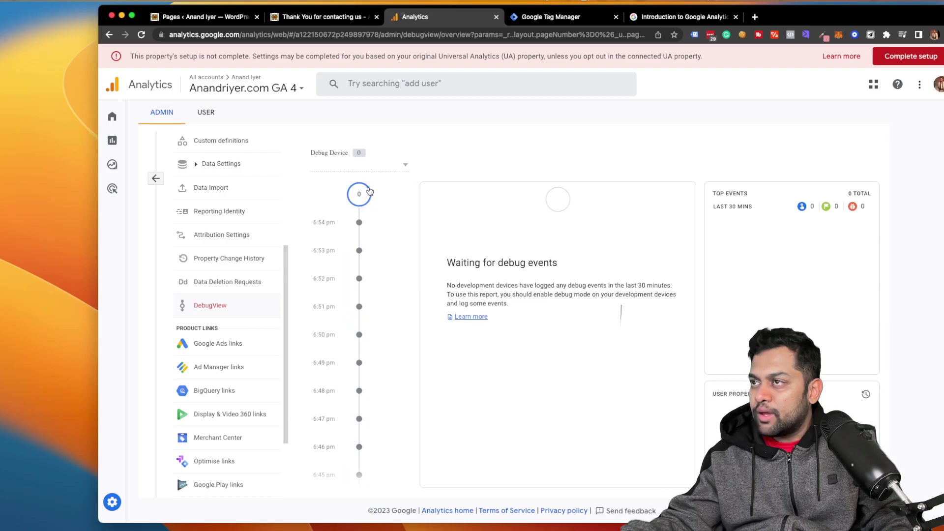
{"action": "scroll", "coordinate": [380, 297], "scroll_direction": "down", "scroll_amount": 3}
{"action": "scroll", "coordinate": [379, 297], "scroll_direction": "up", "scroll_amount": 3}
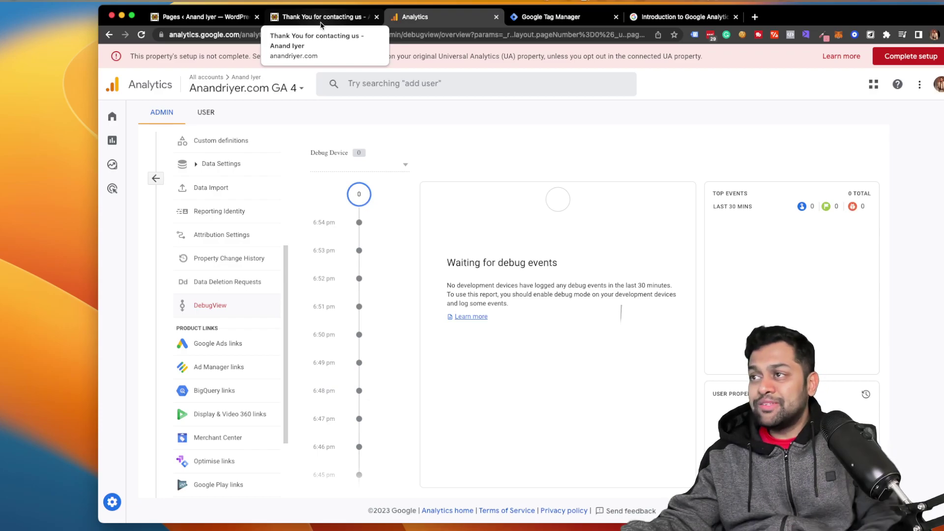
In Tag Manager, go to Tags and create a new tag
{"action": "left_click", "coordinate": [551, 26]}
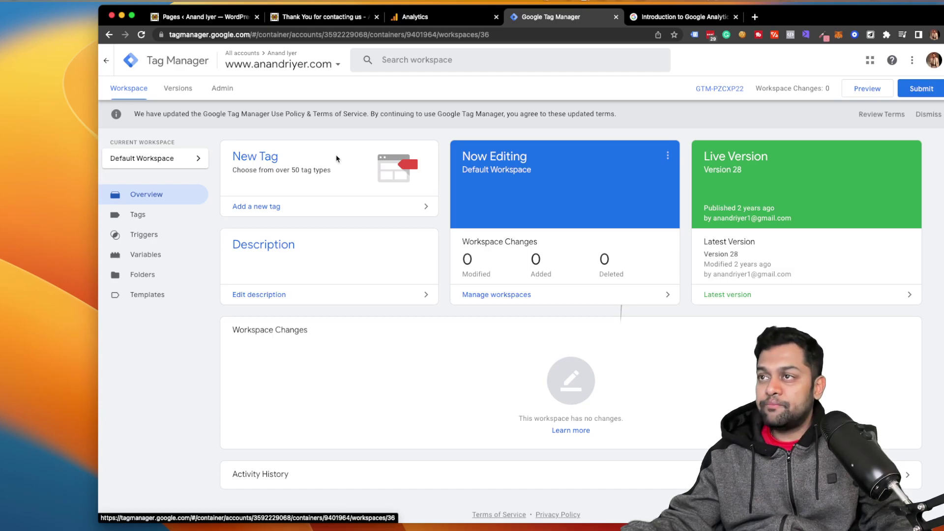
{"action": "left_click", "coordinate": [166, 214]}
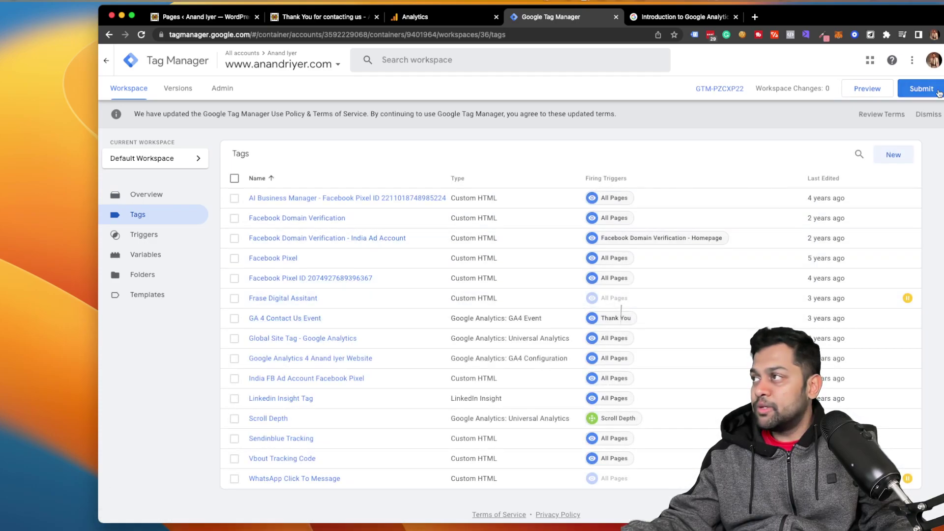
{"action": "left_click", "coordinate": [893, 158]}
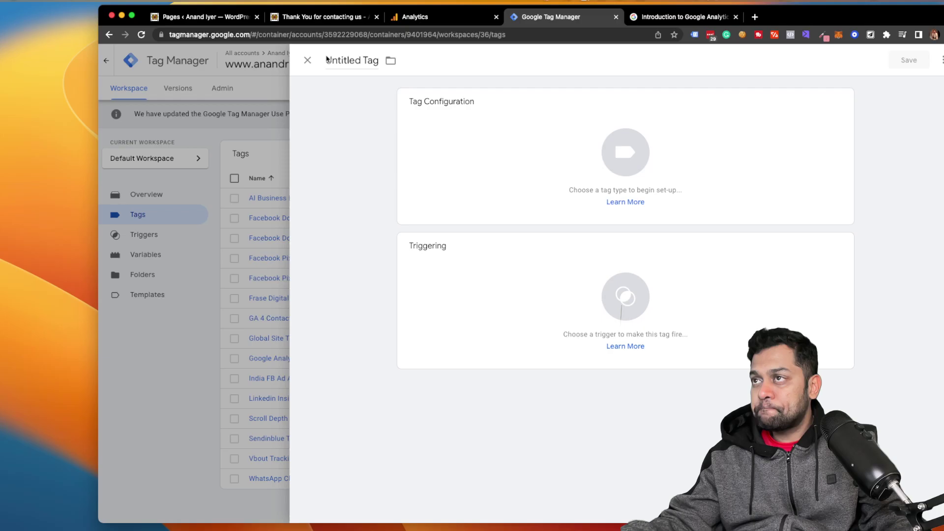
Name the tag 'Newsletter Subscription Conversion'
{"action": "left_click", "coordinate": [329, 60]}
{"action": "type", "text": "G"}
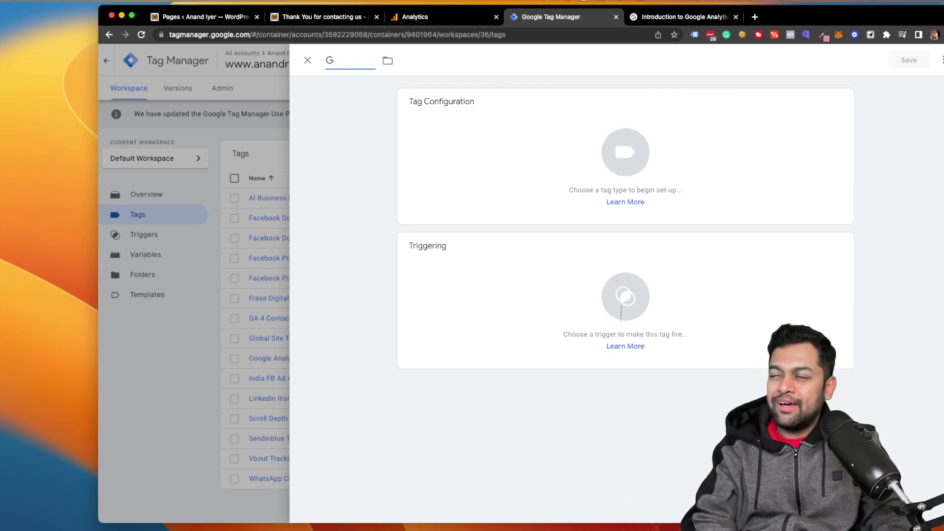
{"action": "type", "text": "oogle"}
{"action": "key", "text": "BackSpace"}
{"action": "key", "text": "BackSpace"}
{"action": "key", "text": "BackSpace"}
{"action": "key", "text": "BackSpace"}
{"action": "key", "text": "BackSpace"}
{"action": "key", "text": "BackSpace"}
{"action": "type", "text": "New"}
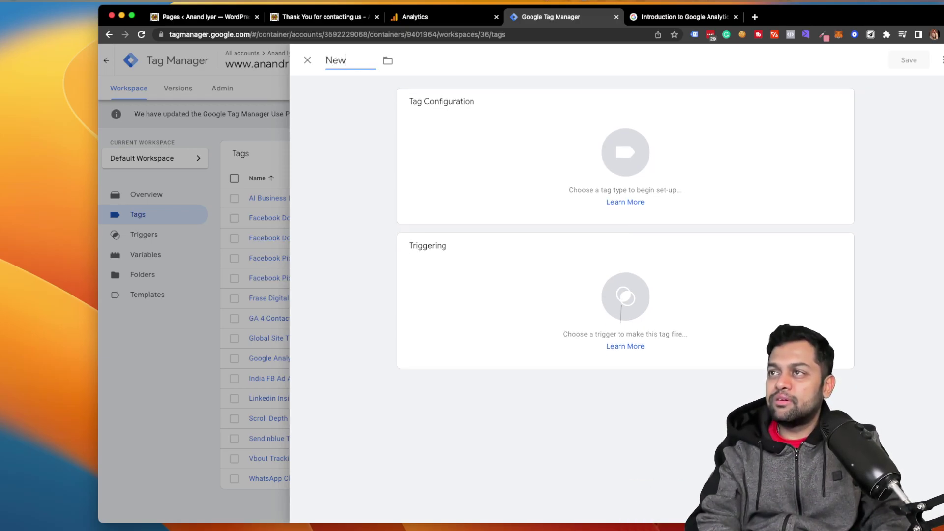
{"action": "type", "text": "sletter Subsc"}
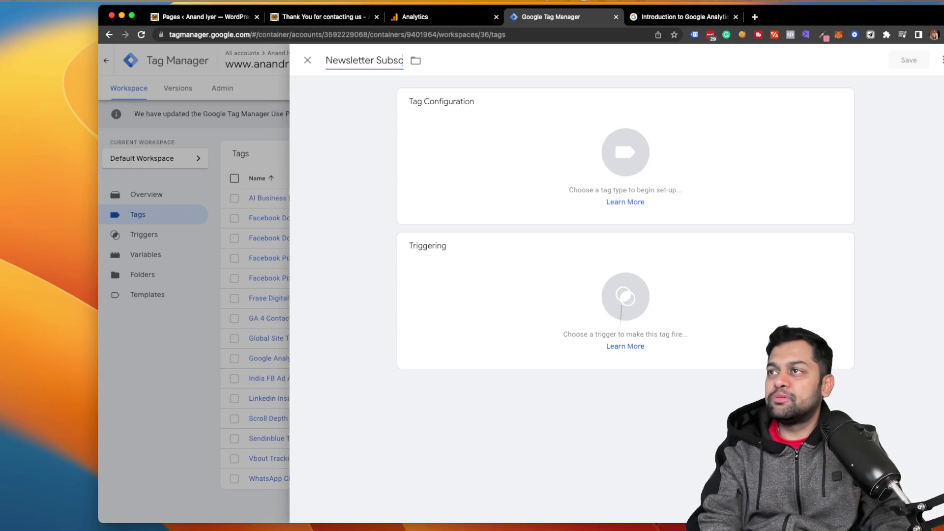
{"action": "type", "text": "ription"}
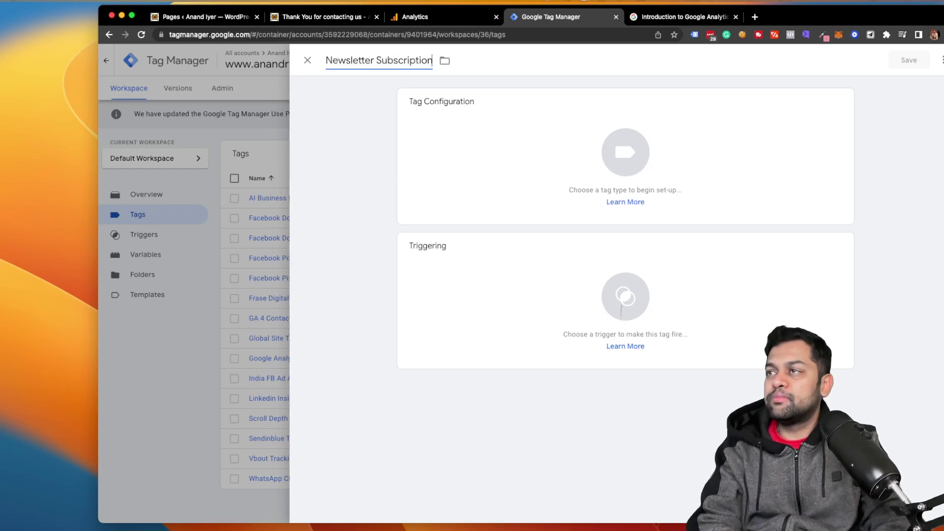
{"action": "type", "text": " Conversion"}
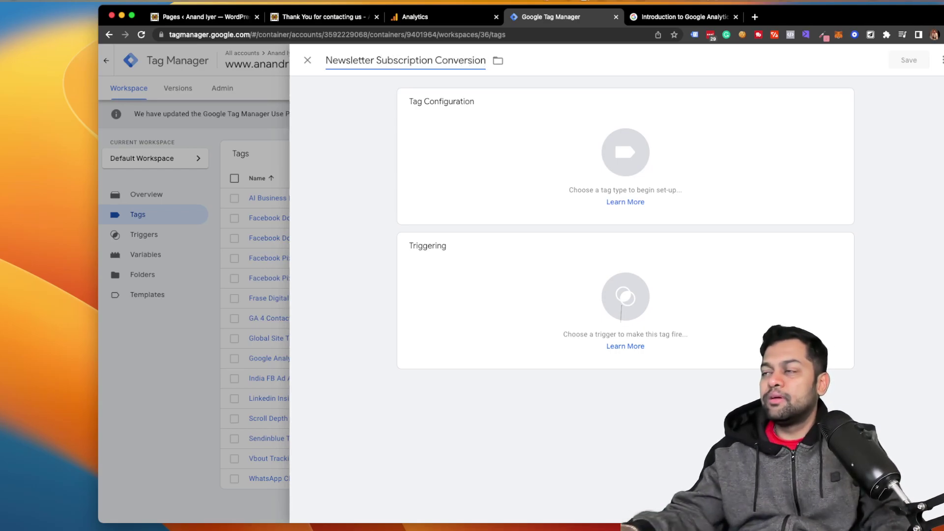
Make it a Google Analytics: GA4 Event using the site's GA4 configuration tag
{"action": "left_click", "coordinate": [677, 154]}
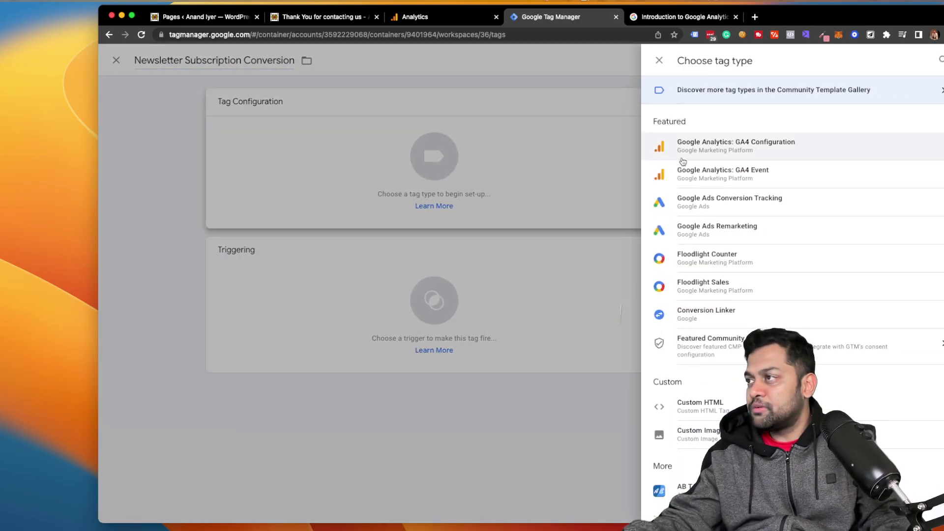
{"action": "left_click", "coordinate": [740, 179]}
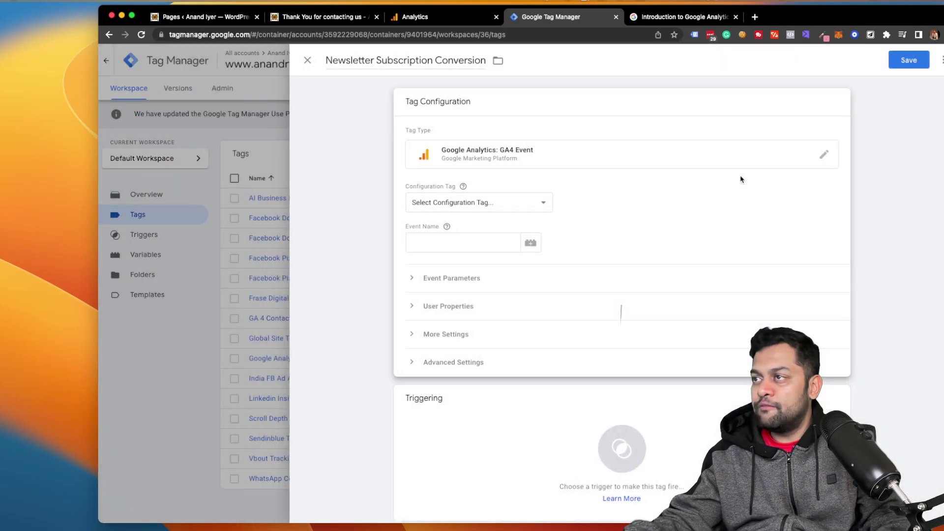
{"action": "left_click", "coordinate": [493, 209]}
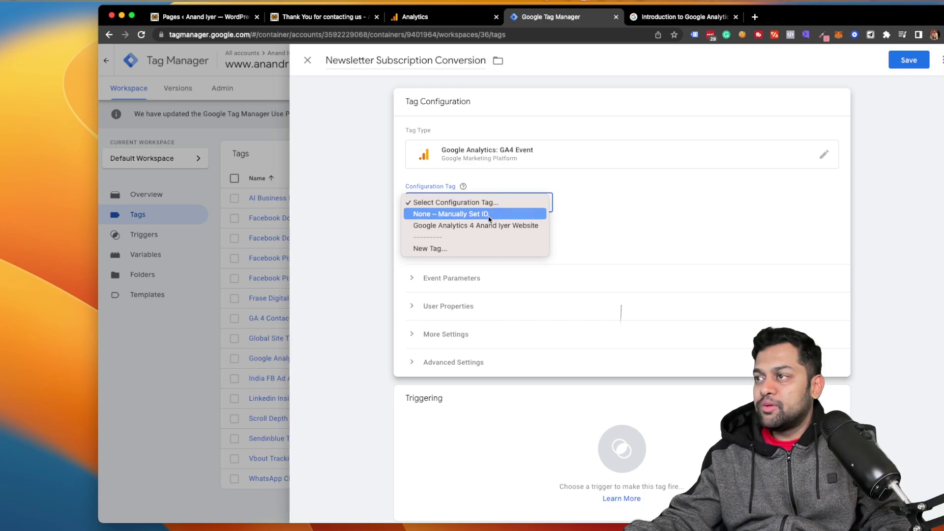
{"action": "left_click", "coordinate": [462, 231]}
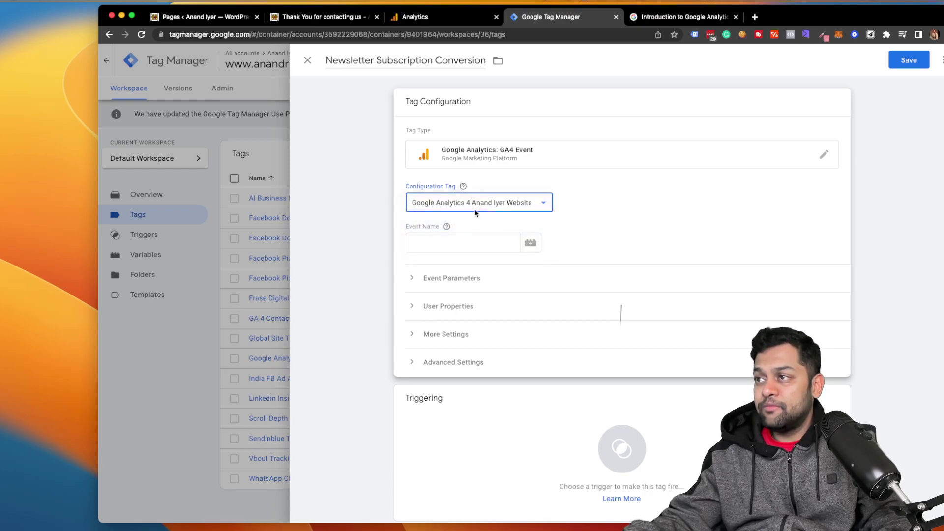
Enter generate_lead as the Event Name, removing a briefly inserted {{Event}} variable
{"action": "left_click", "coordinate": [618, 227]}
{"action": "left_click", "coordinate": [439, 240]}
{"action": "type", "text": "g"}
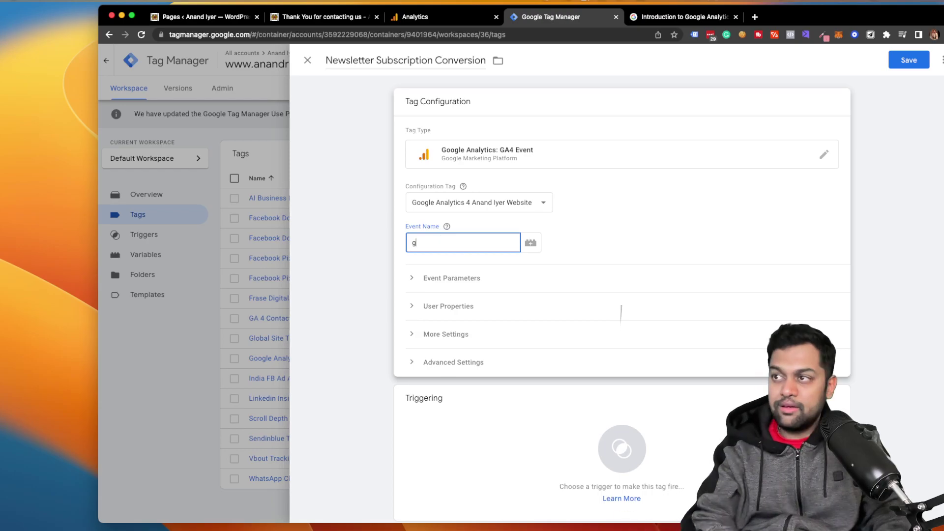
{"action": "type", "text": "enerate_l"}
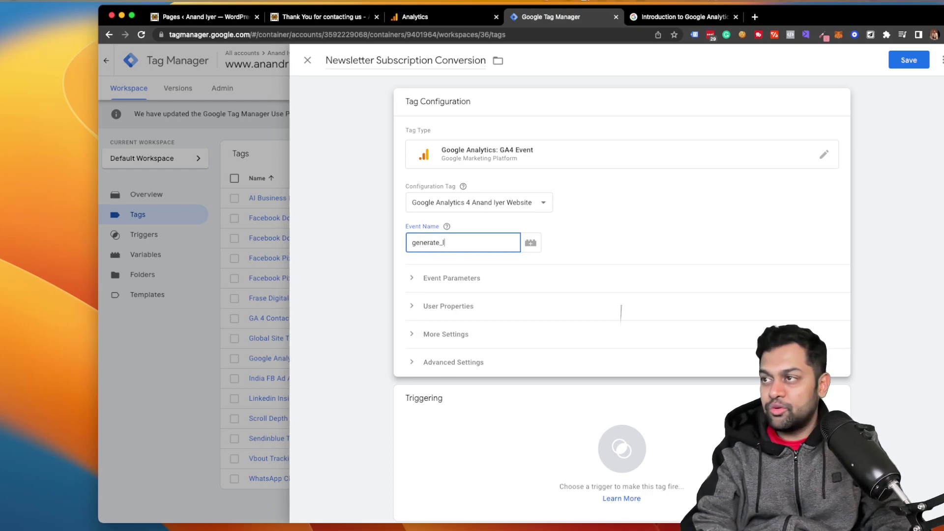
{"action": "type", "text": "ead"}
{"action": "left_click", "coordinate": [530, 242]}
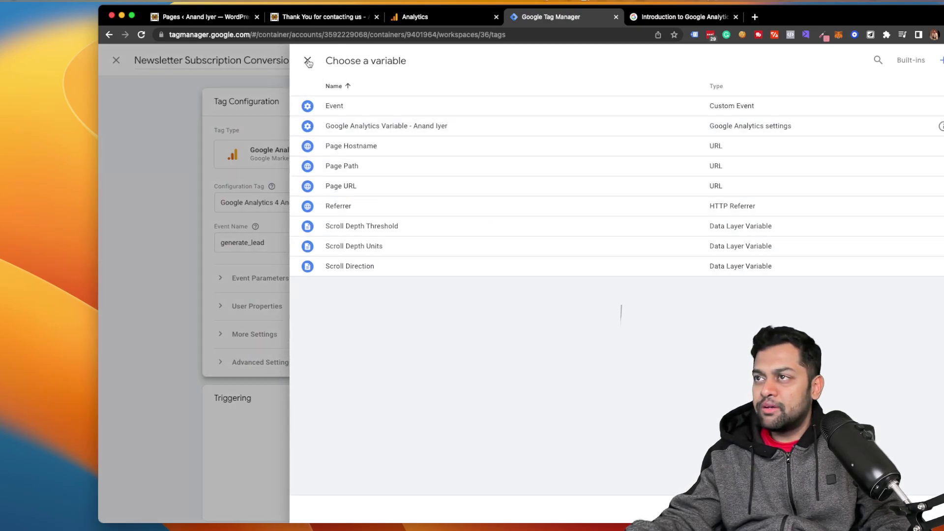
{"action": "left_click", "coordinate": [339, 106]}
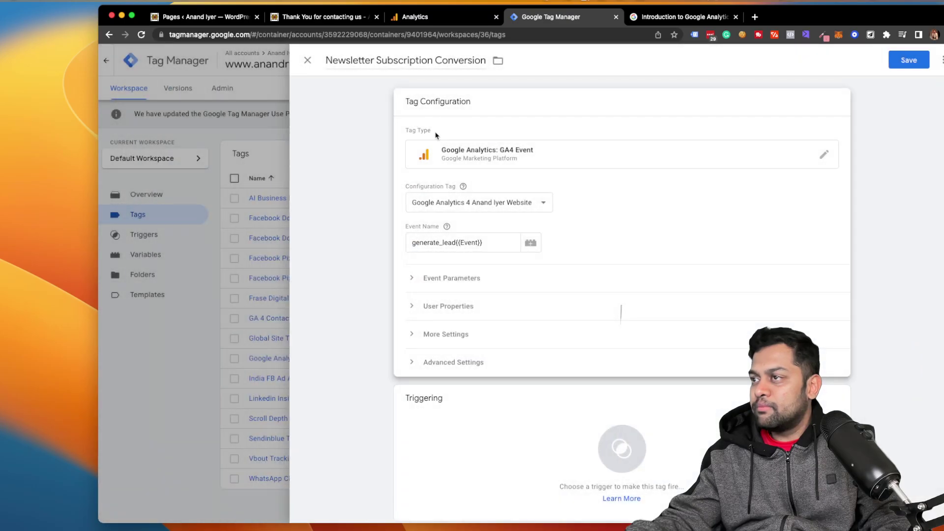
{"action": "key", "text": "BackSpace"}
{"action": "key", "text": "BackSpace"}
{"action": "key", "text": "BackSpace"}
{"action": "key", "text": "BackSpace"}
{"action": "key", "text": "BackSpace"}
{"action": "key", "text": "BackSpace"}
{"action": "key", "text": "BackSpace"}
{"action": "key", "text": "BackSpace"}
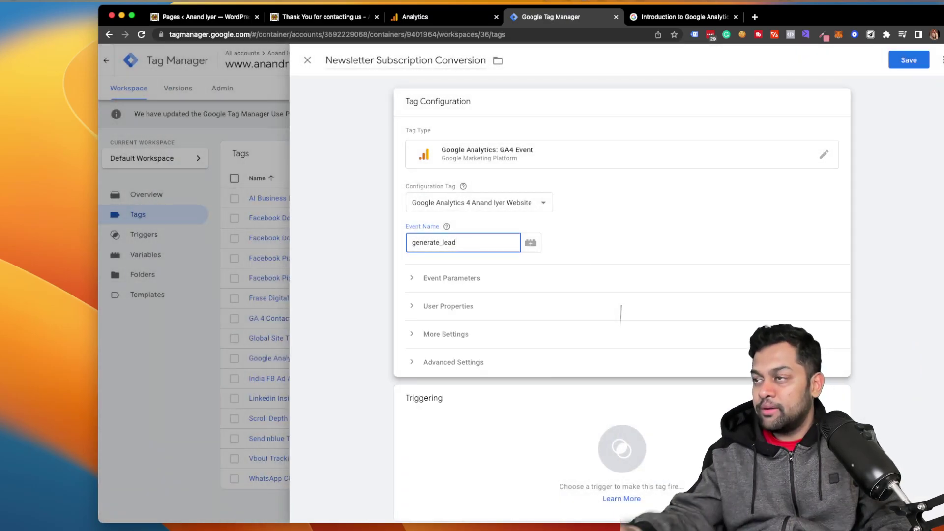
Add the event parameters value = 20 and currency = USD to the generate_lead tag
{"action": "left_click", "coordinate": [482, 279]}
{"action": "scroll", "coordinate": [541, 283], "scroll_direction": "down", "scroll_amount": 1}
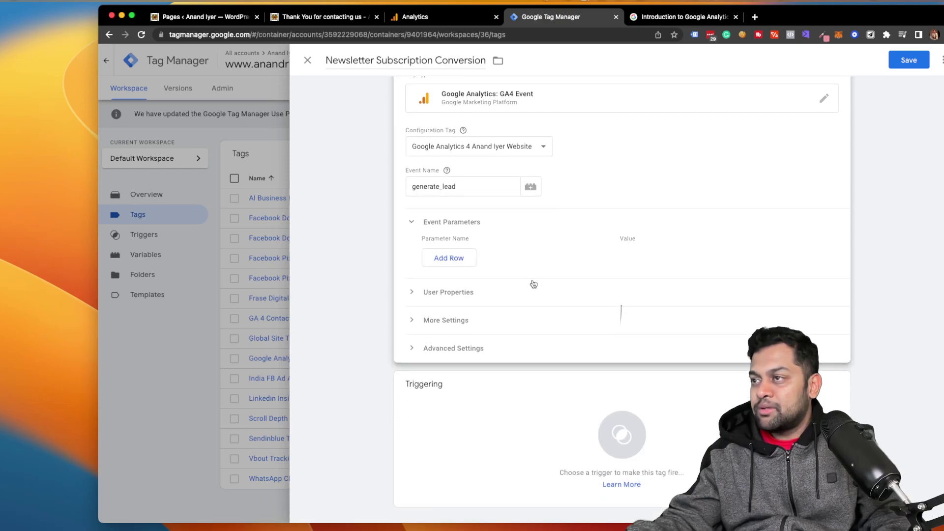
{"action": "left_click", "coordinate": [451, 259]}
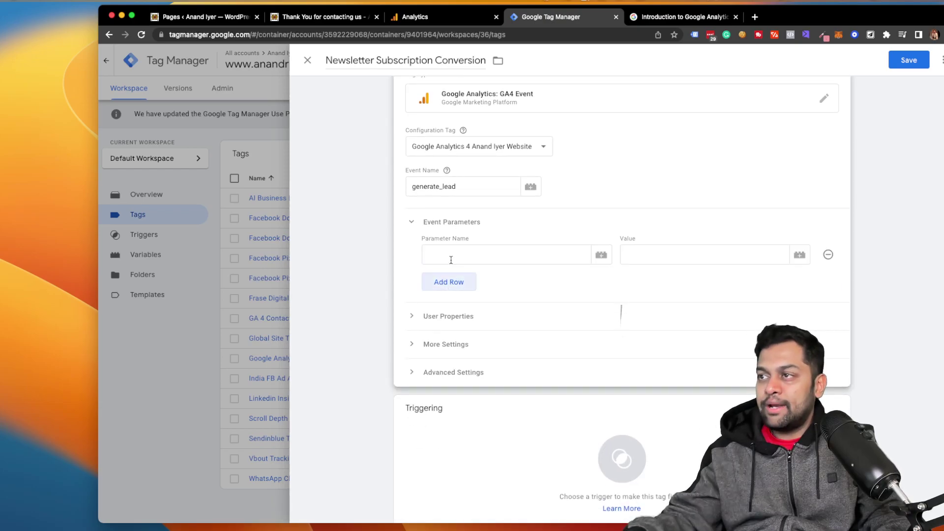
{"action": "left_click", "coordinate": [451, 260]}
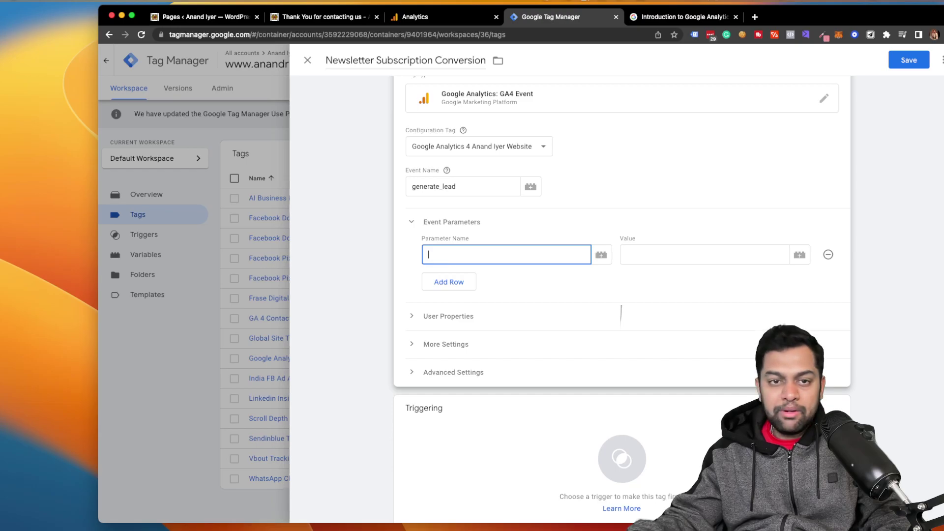
{"action": "key", "text": "super+Tab"}
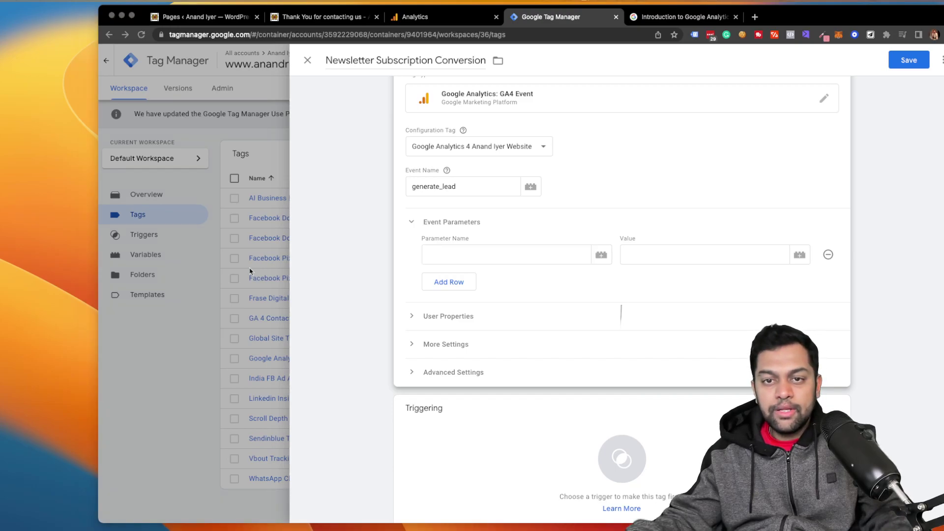
{"action": "left_click", "coordinate": [494, 257]}
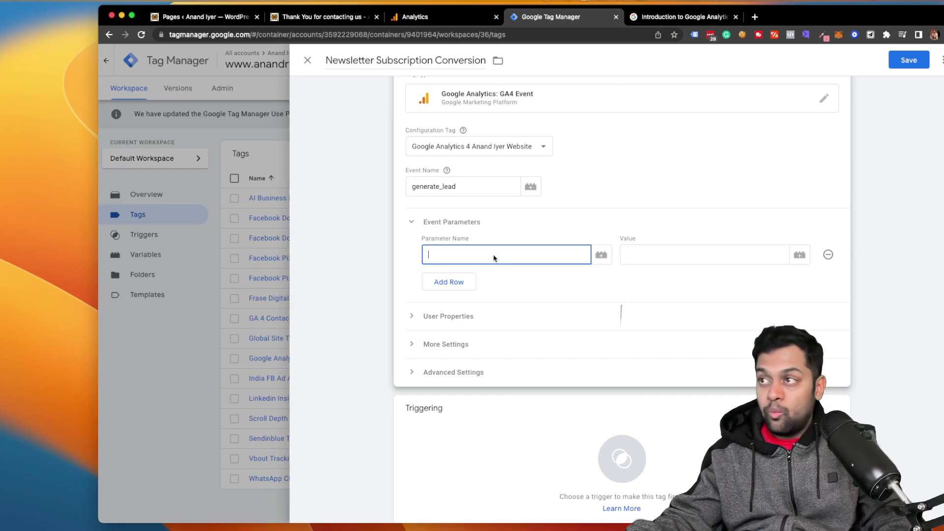
{"action": "type", "text": "value"}
{"action": "key", "text": "Tab"}
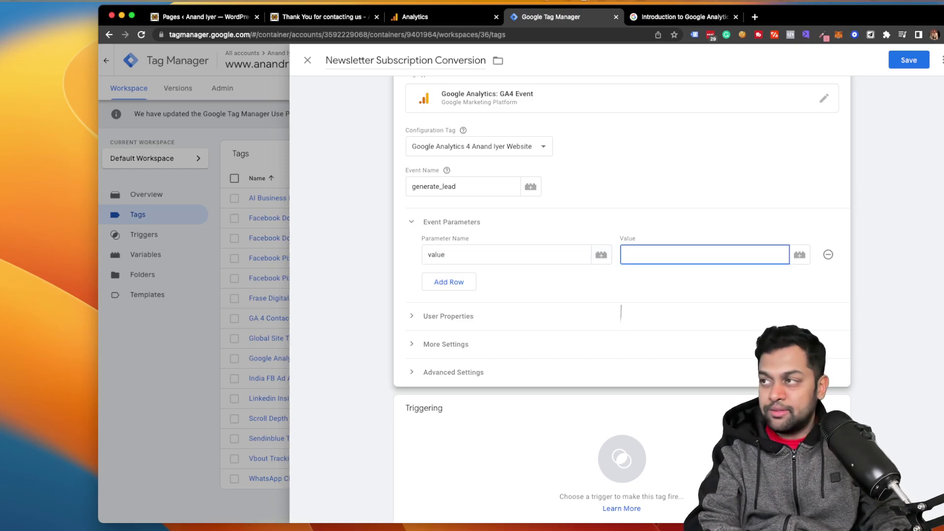
{"action": "type", "text": "20"}
{"action": "left_click", "coordinate": [462, 282]}
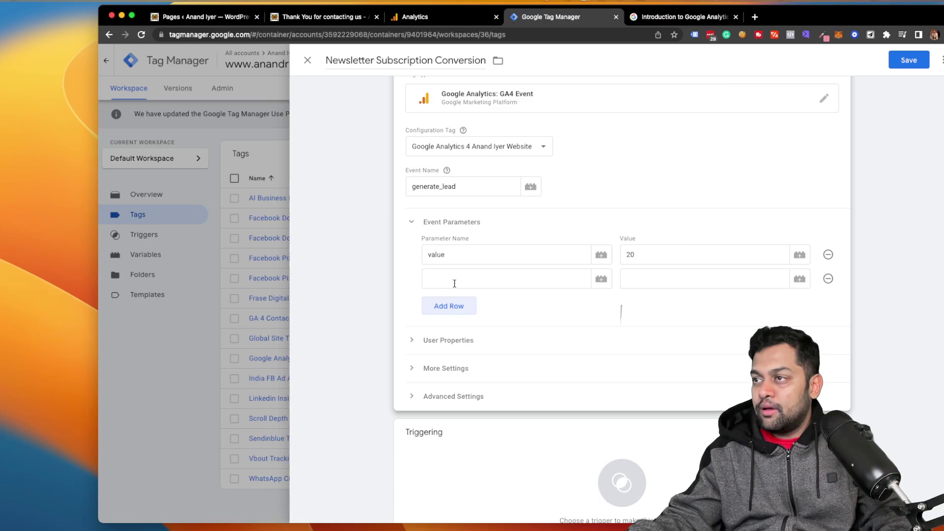
{"action": "type", "text": "currency"}
{"action": "key", "text": "Tab"}
{"action": "key", "text": "Tab"}
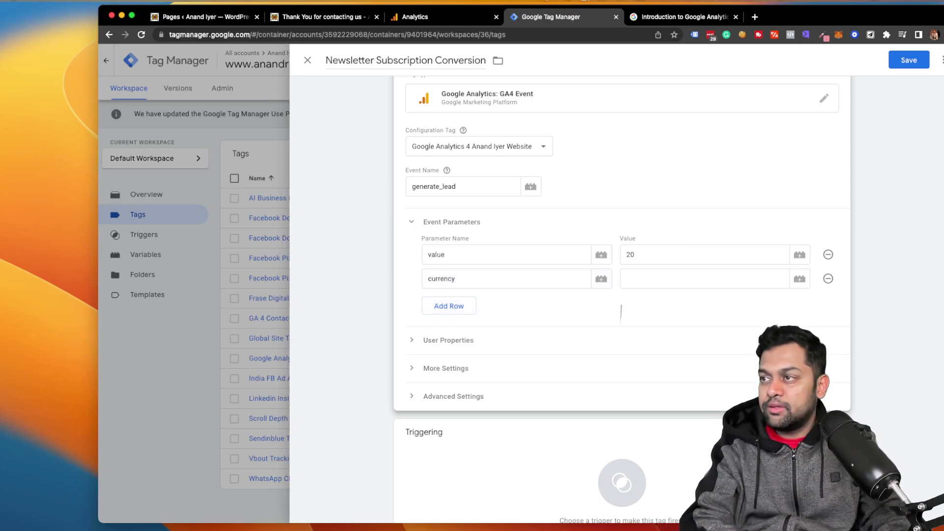
{"action": "type", "text": "USD"}
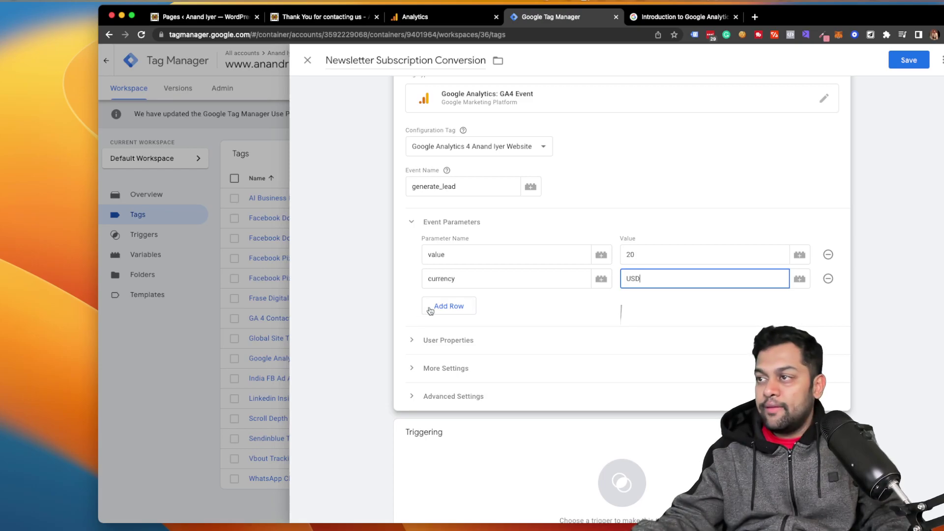
Add a page_location parameter whose value is the {{Page URL}} variable
{"action": "left_click", "coordinate": [433, 307]}
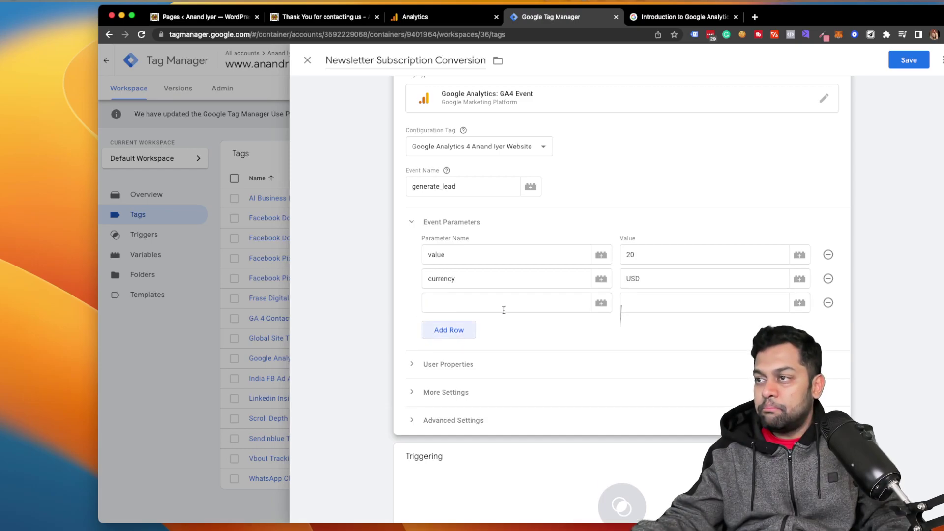
{"action": "left_click", "coordinate": [504, 306]}
{"action": "type", "text": "page"}
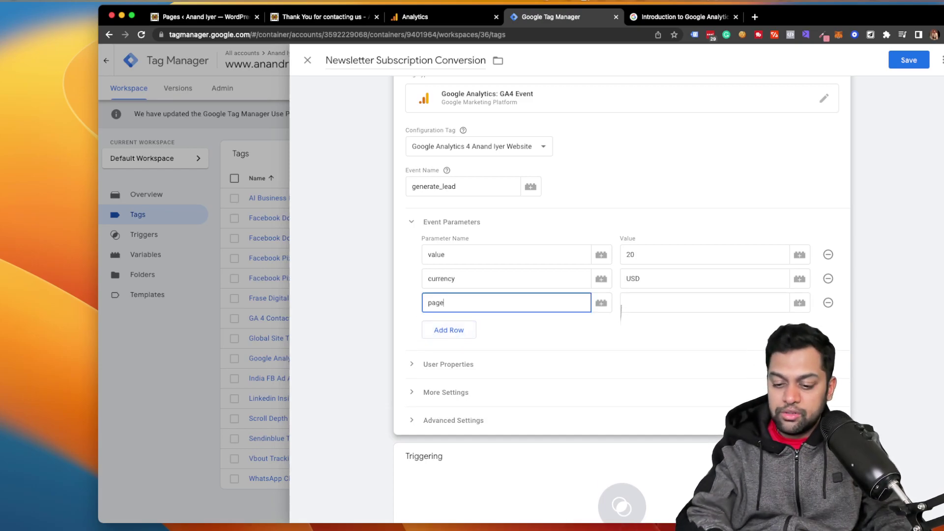
{"action": "type", "text": "_location"}
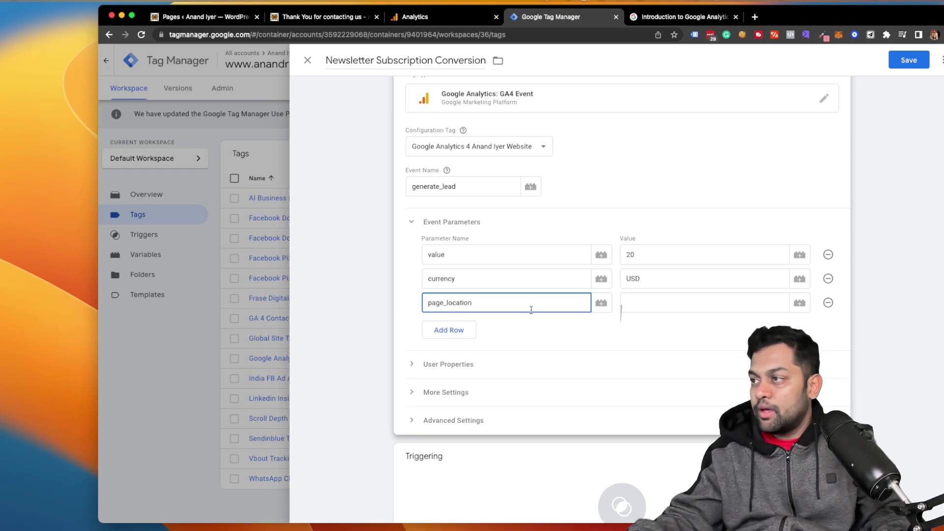
{"action": "key", "text": "Tab"}
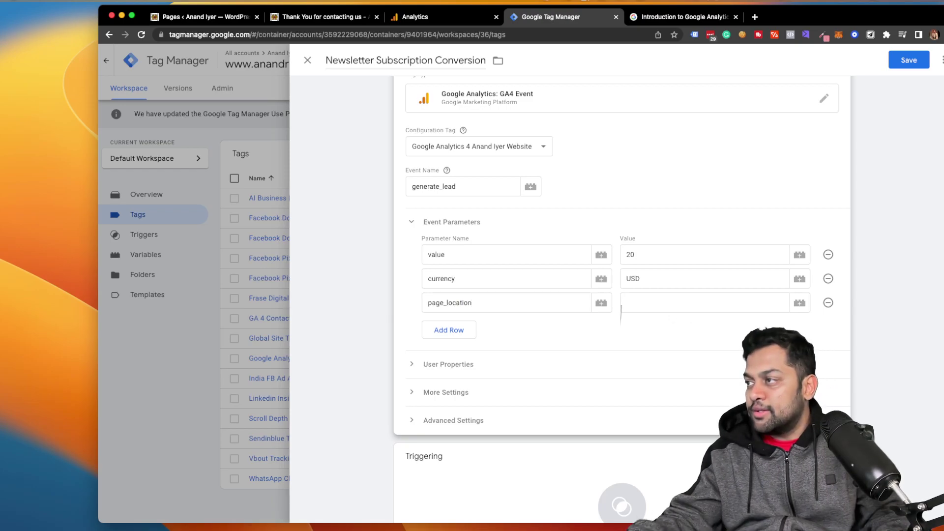
{"action": "left_click", "coordinate": [800, 303]}
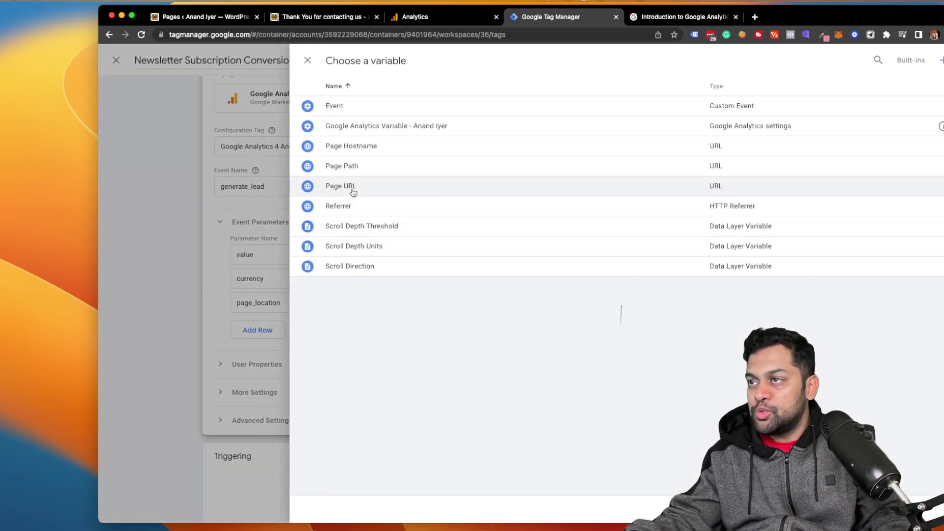
{"action": "left_click", "coordinate": [344, 186]}
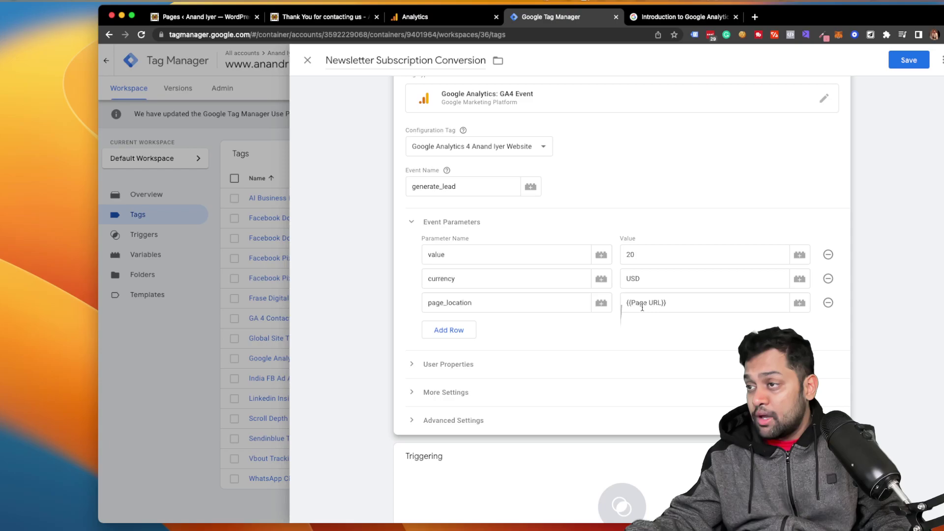
{"action": "scroll", "coordinate": [542, 330], "scroll_direction": "down", "scroll_amount": 2}
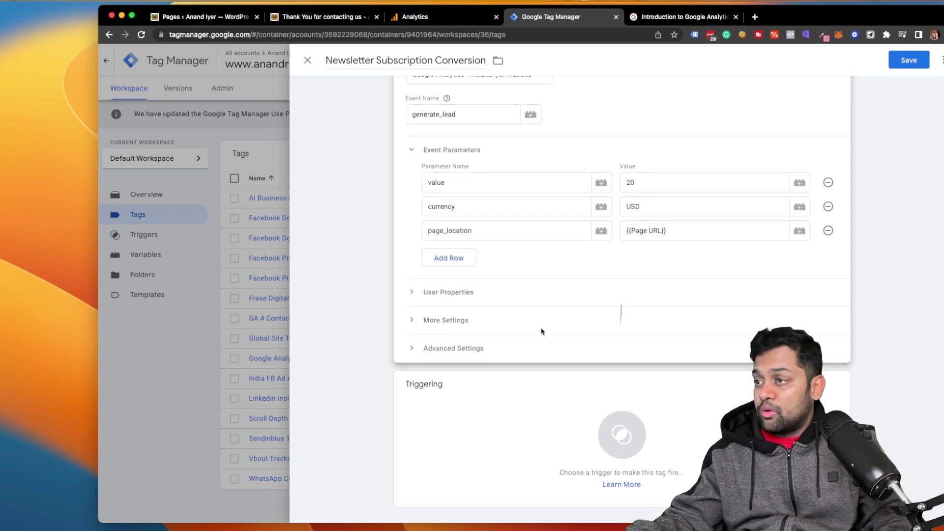
In Advanced Settings, change Tag firing options from Once per event to Once per page
{"action": "left_click", "coordinate": [478, 303]}
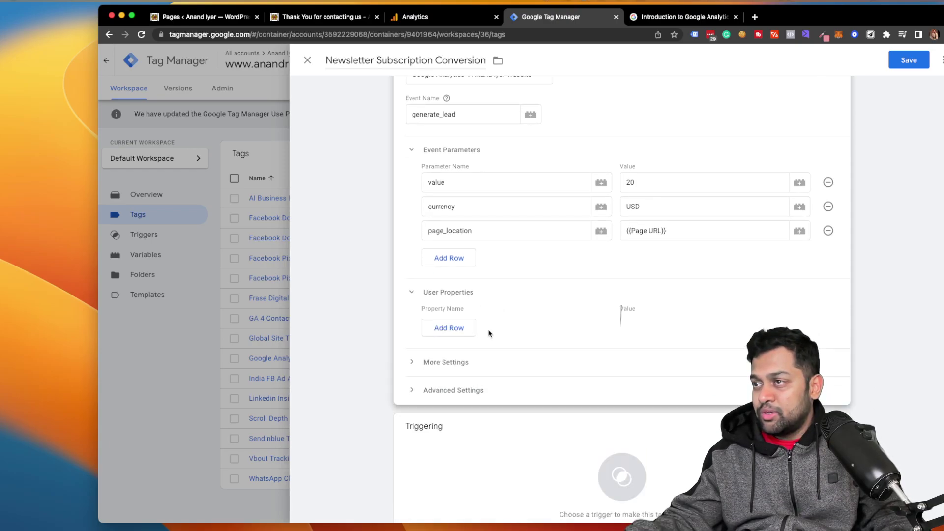
{"action": "left_click", "coordinate": [488, 363]}
{"action": "scroll", "coordinate": [502, 363], "scroll_direction": "down", "scroll_amount": 2}
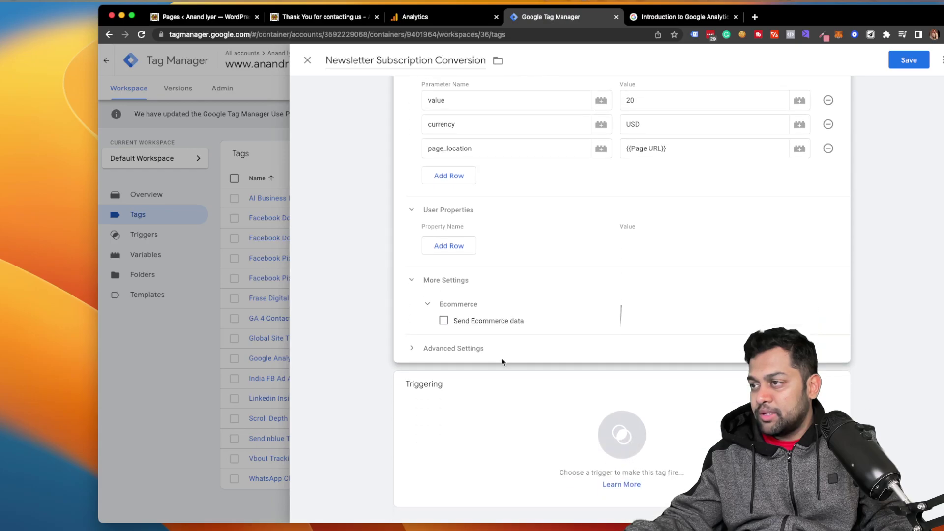
{"action": "left_click", "coordinate": [456, 353]}
{"action": "scroll", "coordinate": [632, 388], "scroll_direction": "down", "scroll_amount": 2}
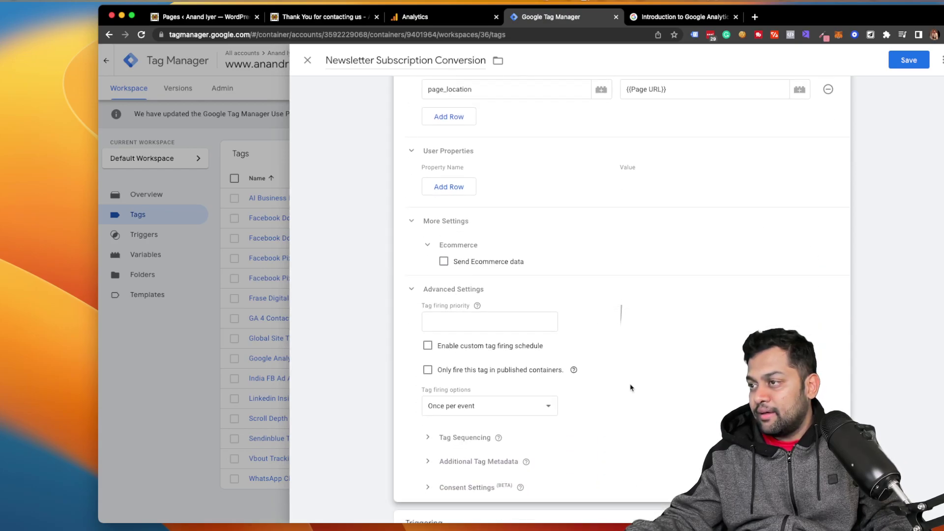
{"action": "scroll", "coordinate": [632, 388], "scroll_direction": "down", "scroll_amount": 2}
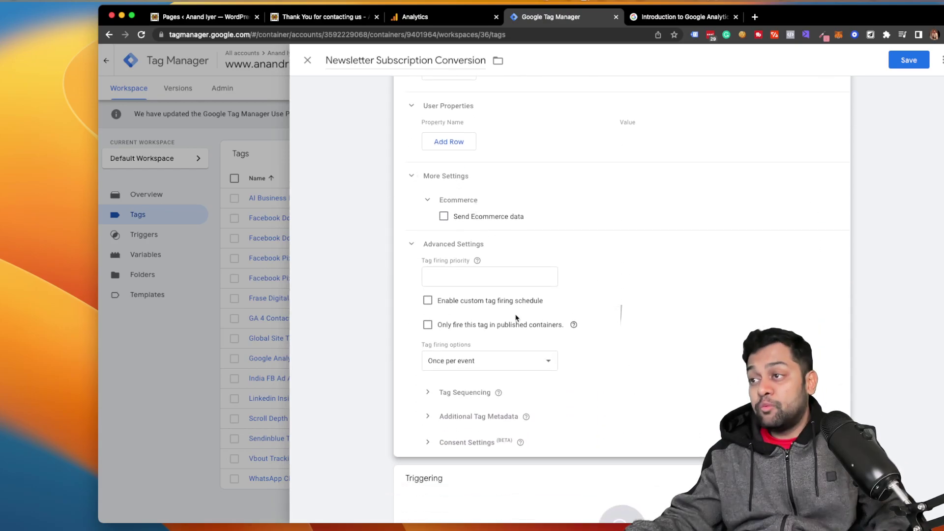
{"action": "left_click", "coordinate": [504, 364]}
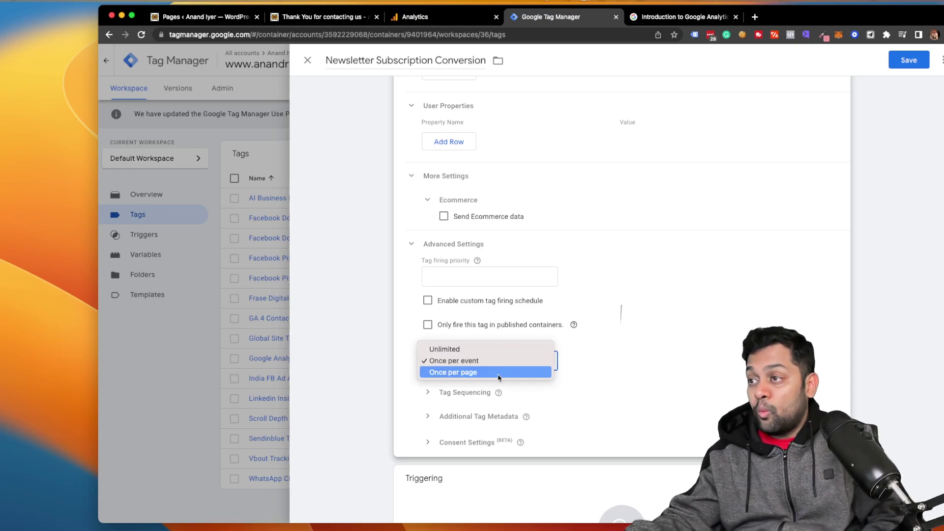
{"action": "left_click", "coordinate": [500, 373]}
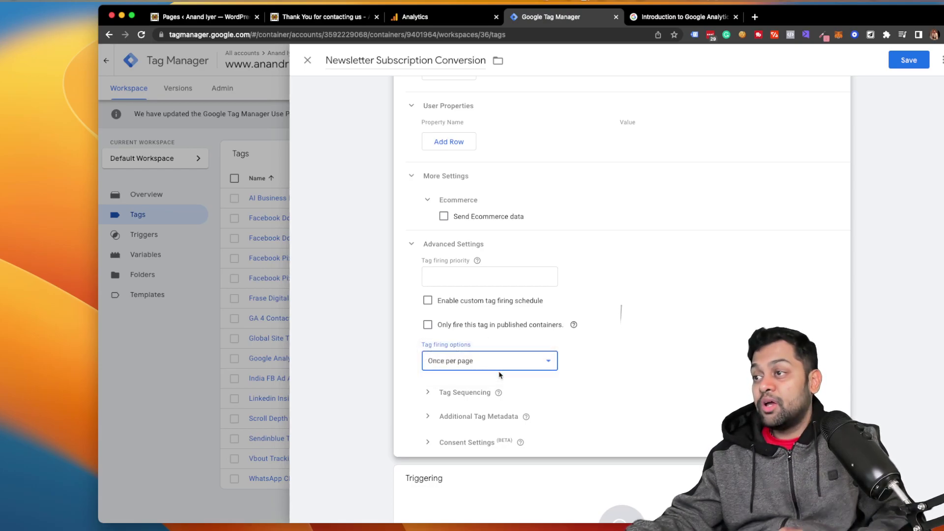
{"action": "scroll", "coordinate": [654, 402], "scroll_direction": "down", "scroll_amount": 2}
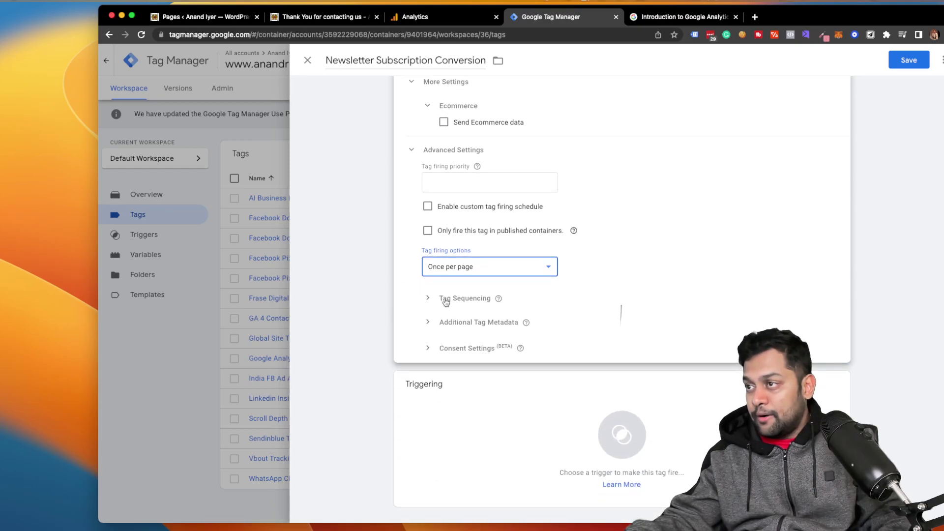
Check the tag sequencing options, then bring up the Choose a trigger list for the tag
{"action": "left_click", "coordinate": [477, 301]}
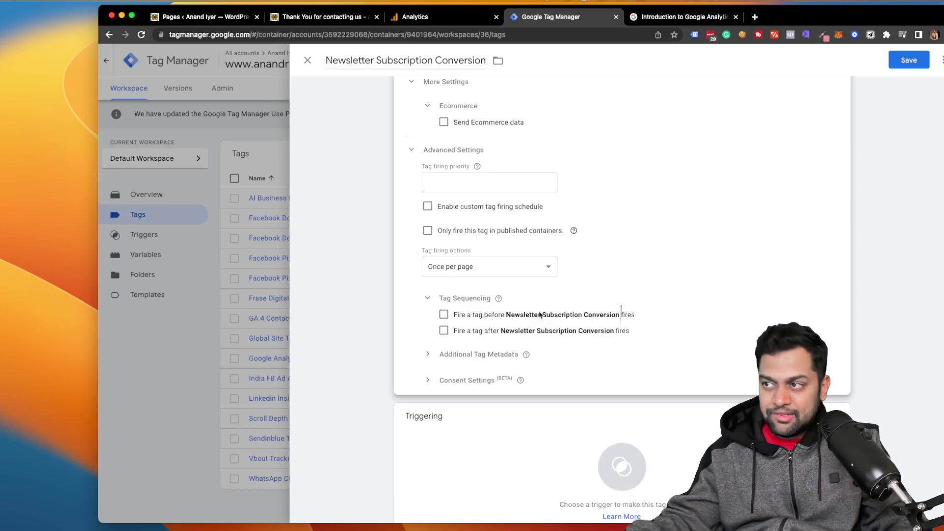
{"action": "scroll", "coordinate": [539, 315], "scroll_direction": "up", "scroll_amount": 1}
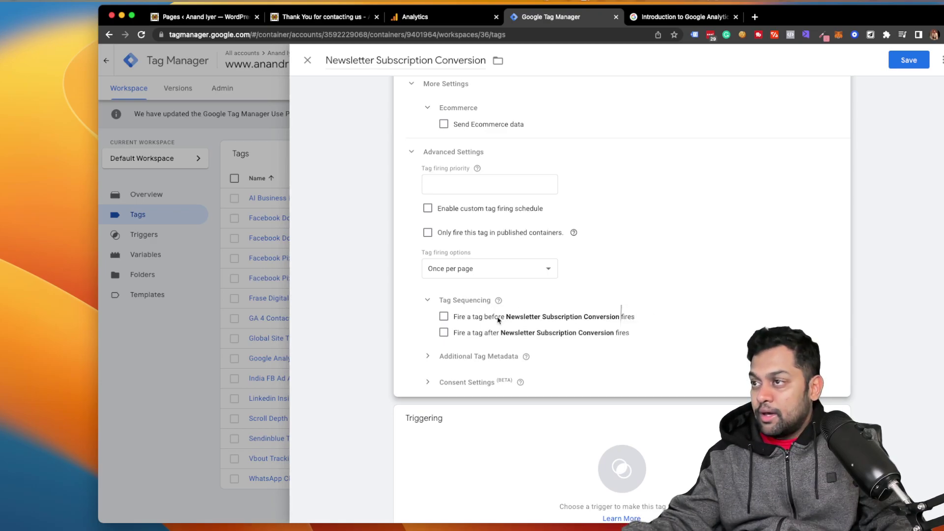
{"action": "scroll", "coordinate": [497, 317], "scroll_direction": "down", "scroll_amount": 3}
{"action": "left_click", "coordinate": [575, 433]}
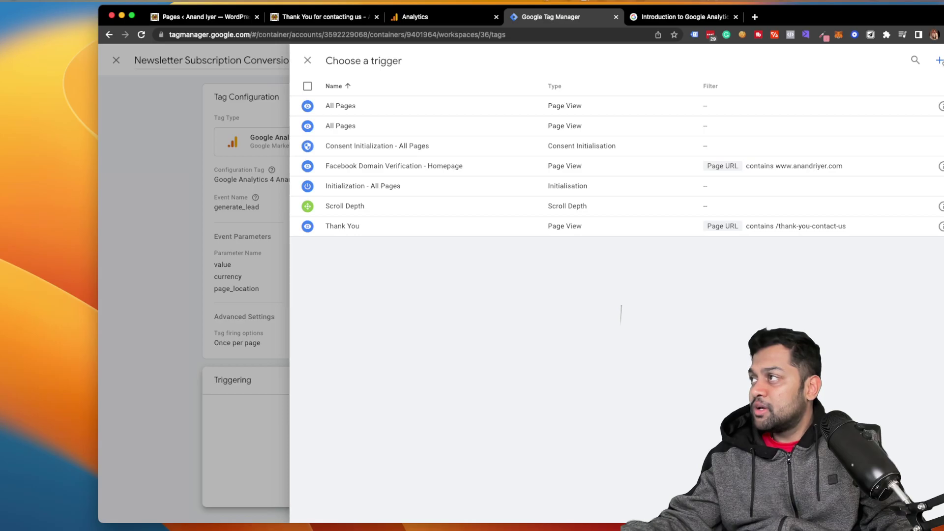
Draft a Page View trigger 'Newsletter Thank You Page' where Page URL contains 'thank-you-newslette'
{"action": "left_click", "coordinate": [940, 60]}
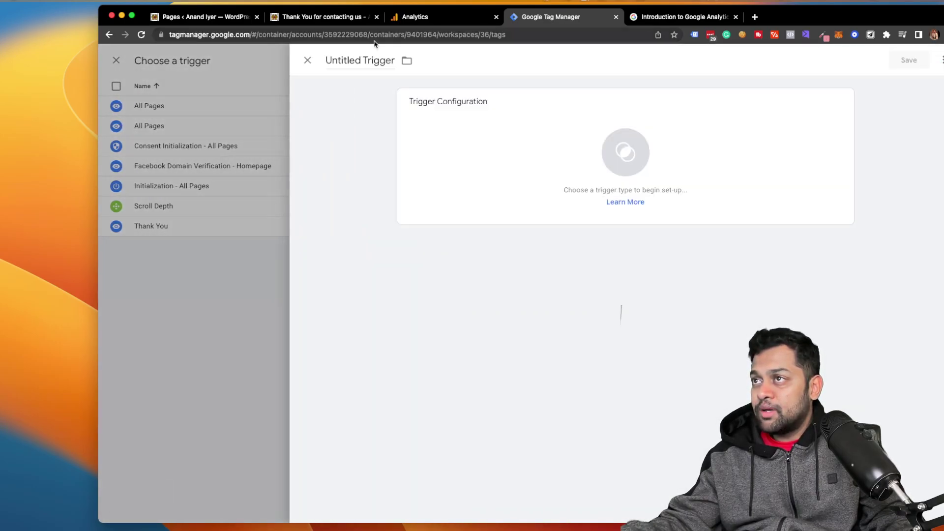
{"action": "left_click", "coordinate": [344, 60]}
{"action": "type", "text": "Newsle"}
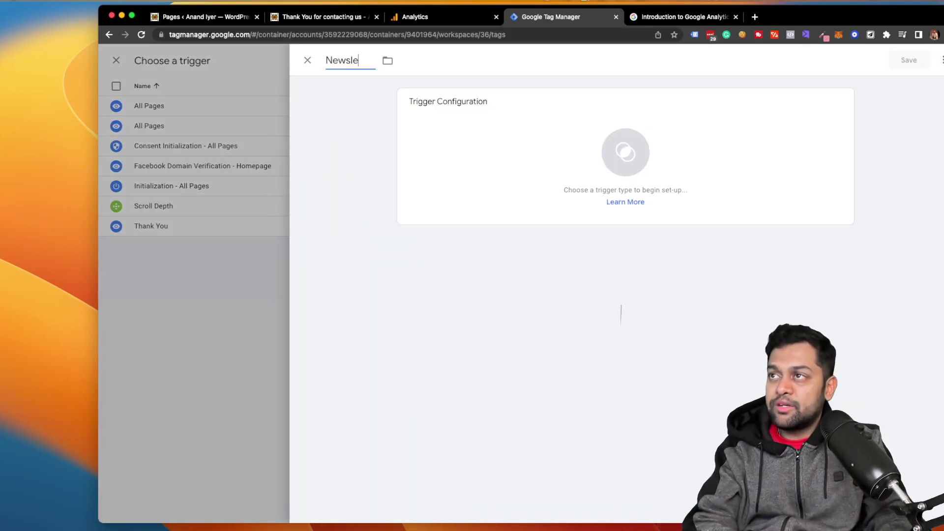
{"action": "type", "text": "tter Thank Y"}
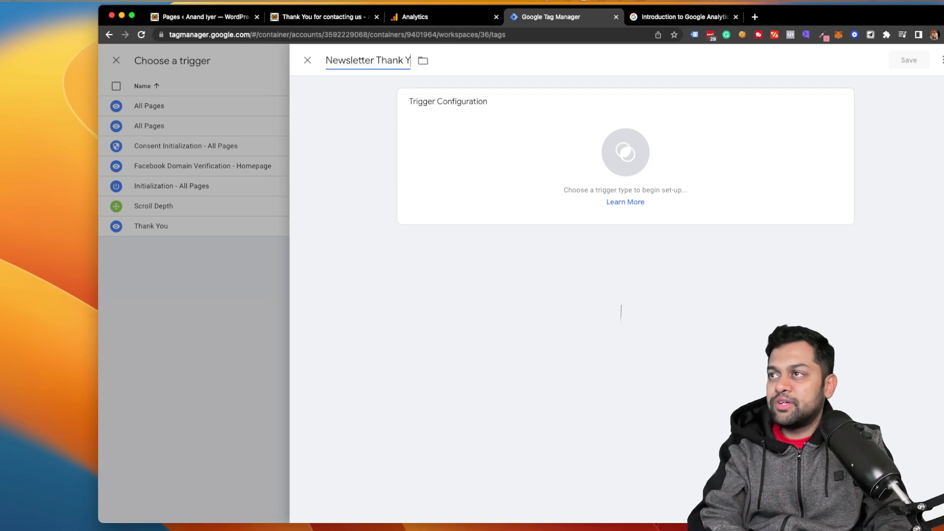
{"action": "type", "text": "ou Page"}
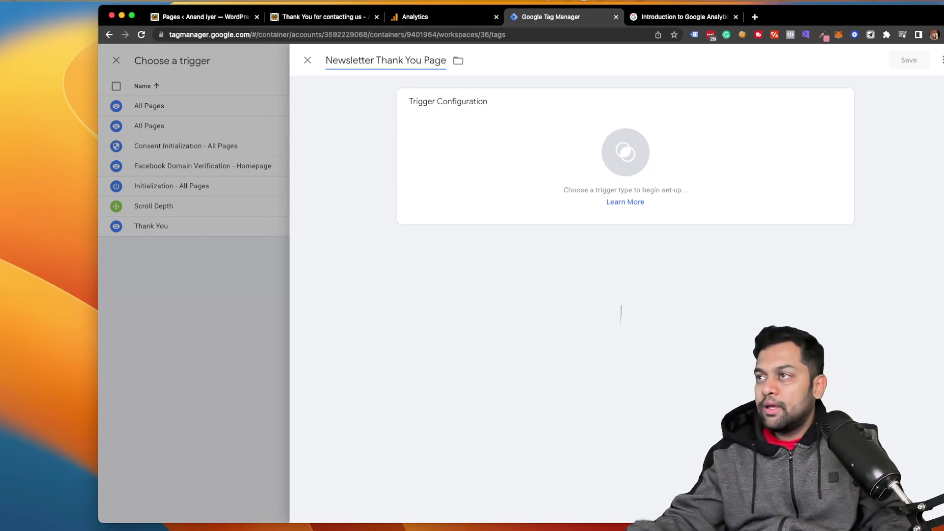
{"action": "left_click", "coordinate": [672, 160]}
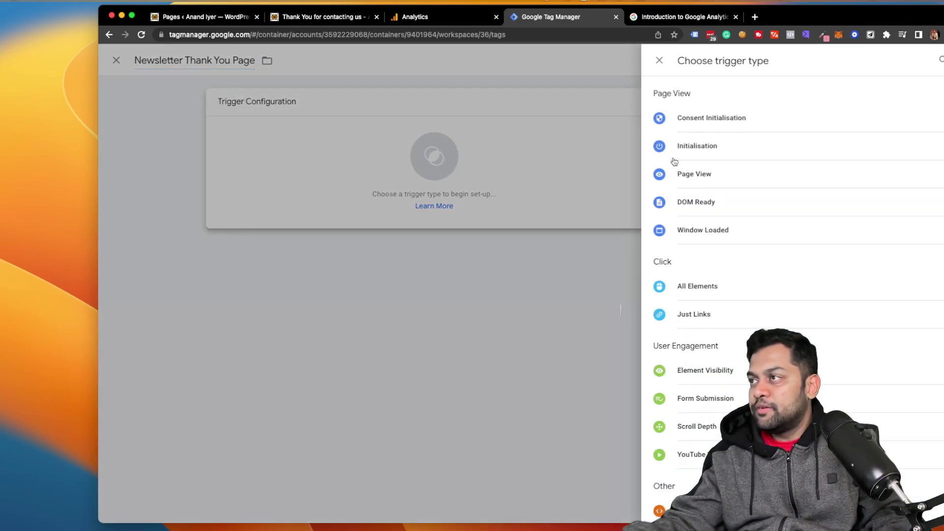
{"action": "left_click", "coordinate": [707, 175]}
{"action": "left_click", "coordinate": [522, 206]}
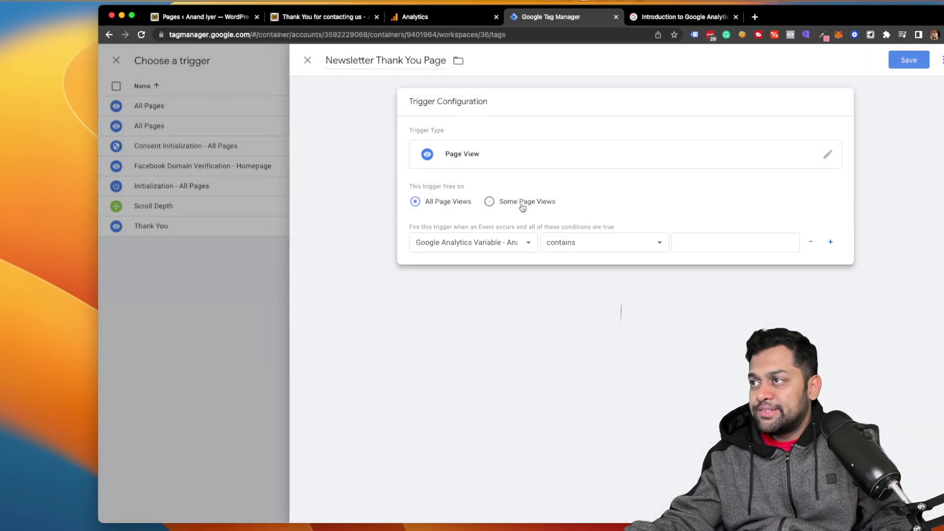
{"action": "left_click", "coordinate": [509, 242]}
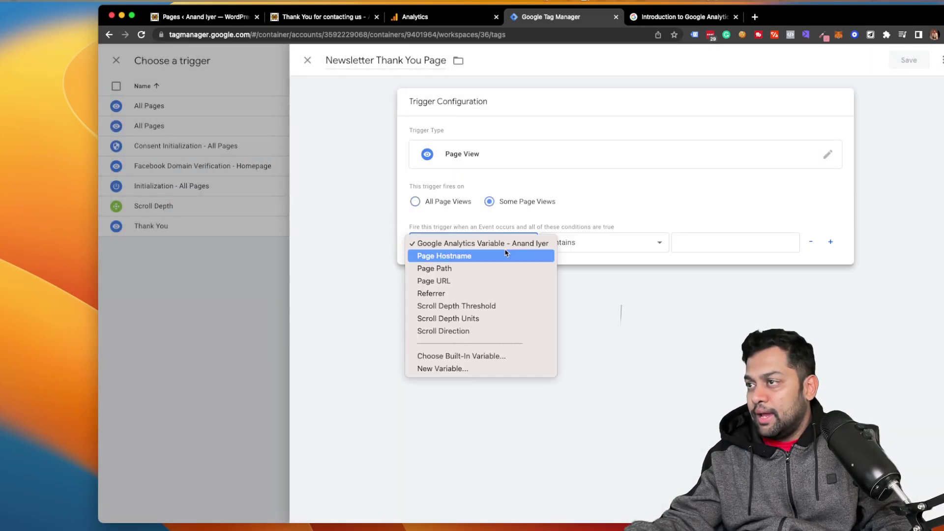
{"action": "left_click", "coordinate": [493, 281]}
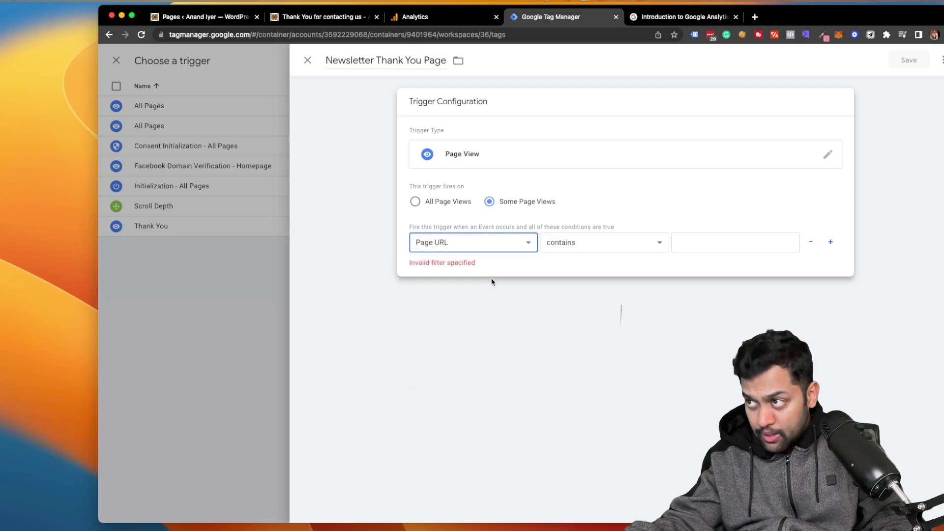
{"action": "left_click", "coordinate": [703, 243]}
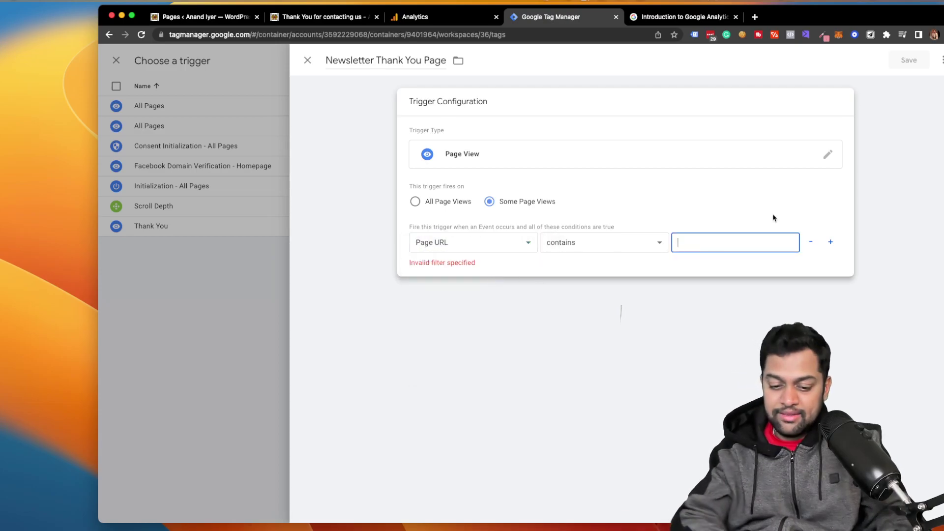
{"action": "type", "text": "thank"}
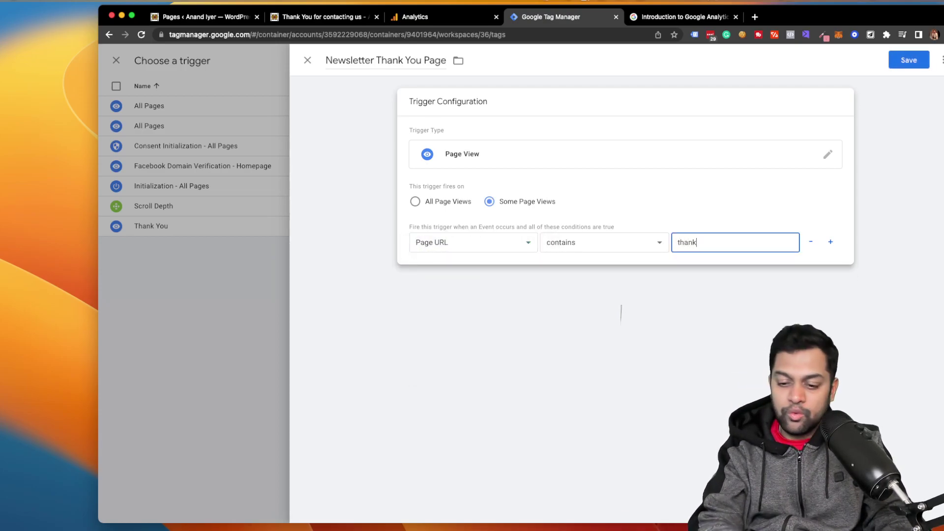
{"action": "type", "text": "-you-ne"}
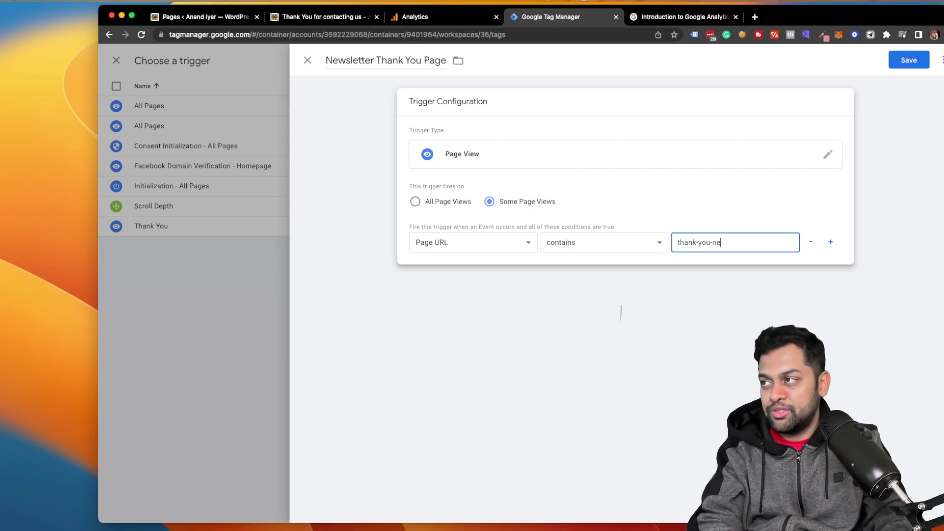
{"action": "type", "text": "wsletter"}
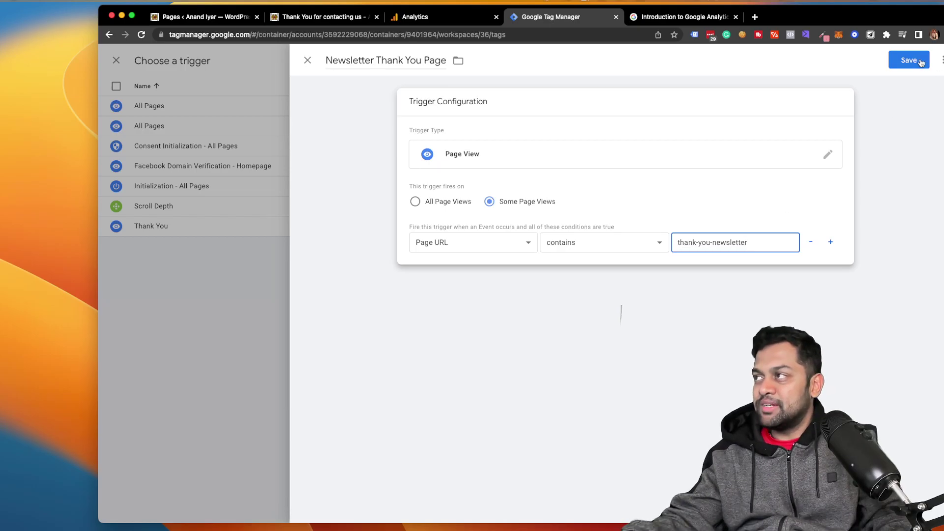
Discard the unsaved draft trigger and attach the existing Thank You trigger instead
{"action": "left_click", "coordinate": [300, 62]}
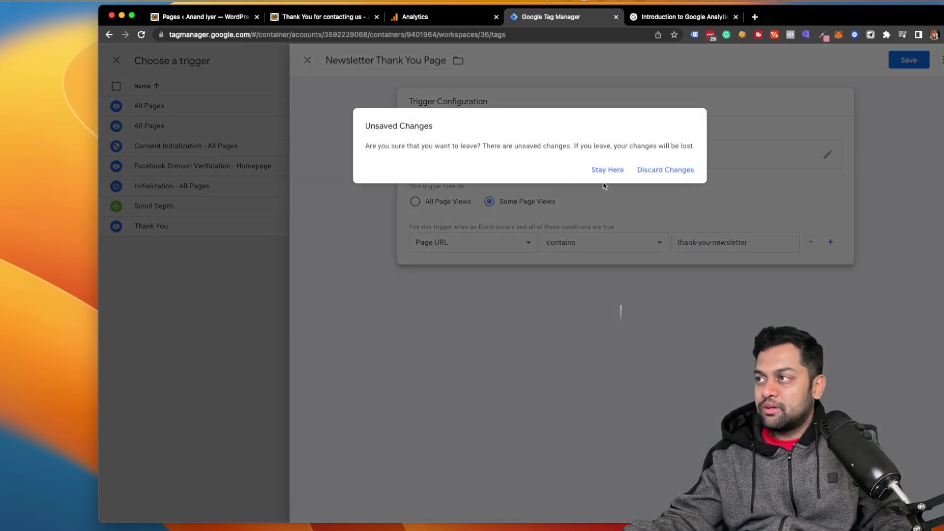
{"action": "left_click", "coordinate": [665, 171]}
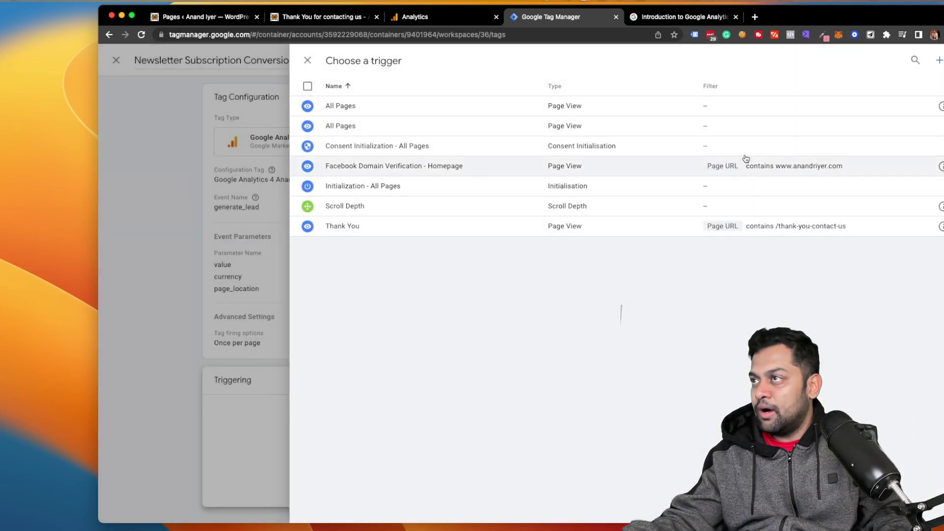
{"action": "left_click", "coordinate": [366, 231]}
Save the Newsletter Subscription Conversion tag and launch Preview mode for container GTM-PZCXP22
{"action": "left_click", "coordinate": [909, 60]}
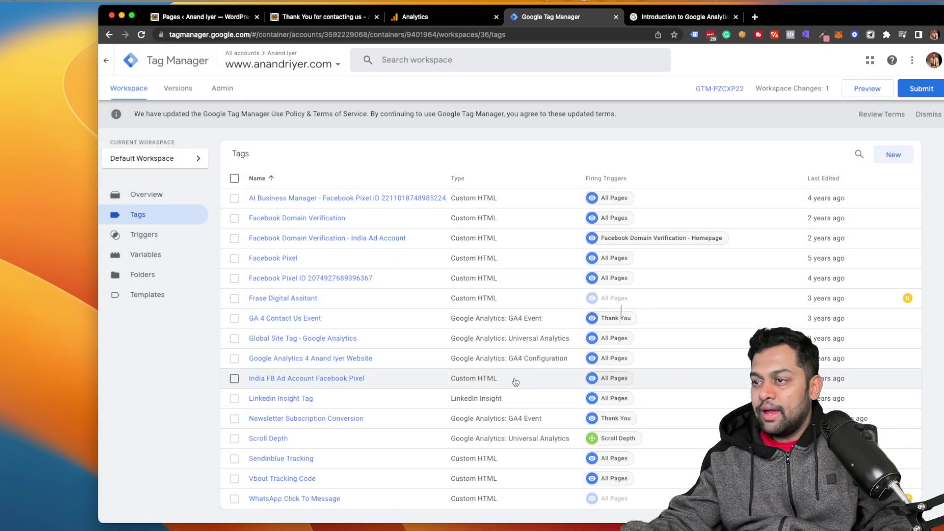
{"action": "scroll", "coordinate": [512, 382], "scroll_direction": "down", "scroll_amount": 1}
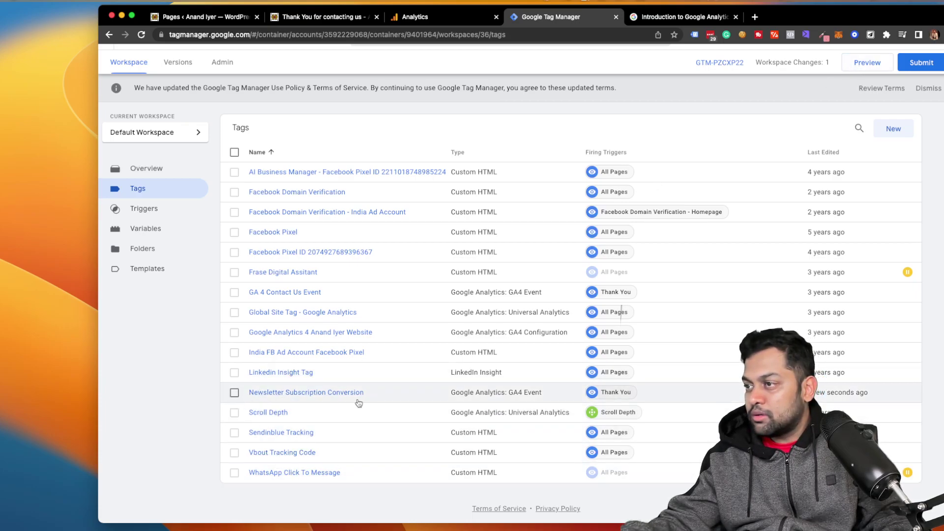
{"action": "left_click", "coordinate": [868, 62]}
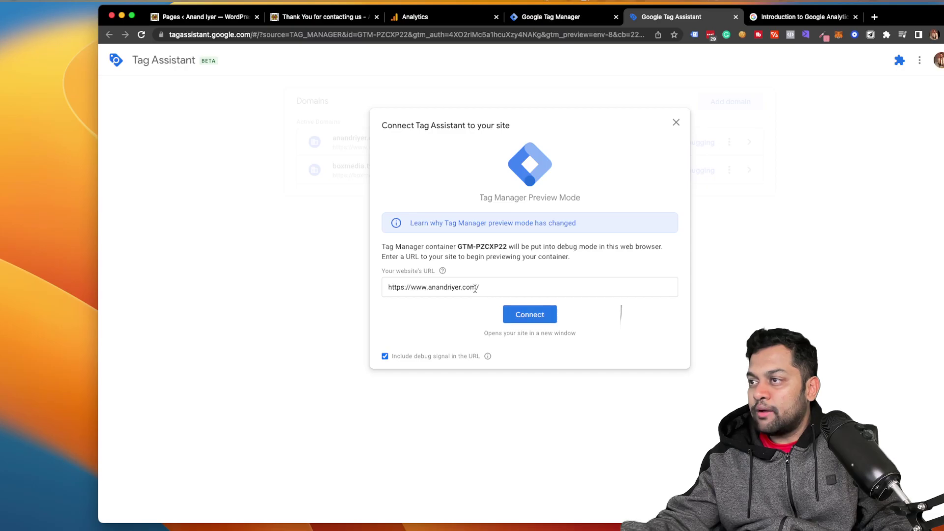
Connect preview to anandriyer.com and load the /thank-you-contact-us page in the debug window
{"action": "left_click", "coordinate": [547, 314]}
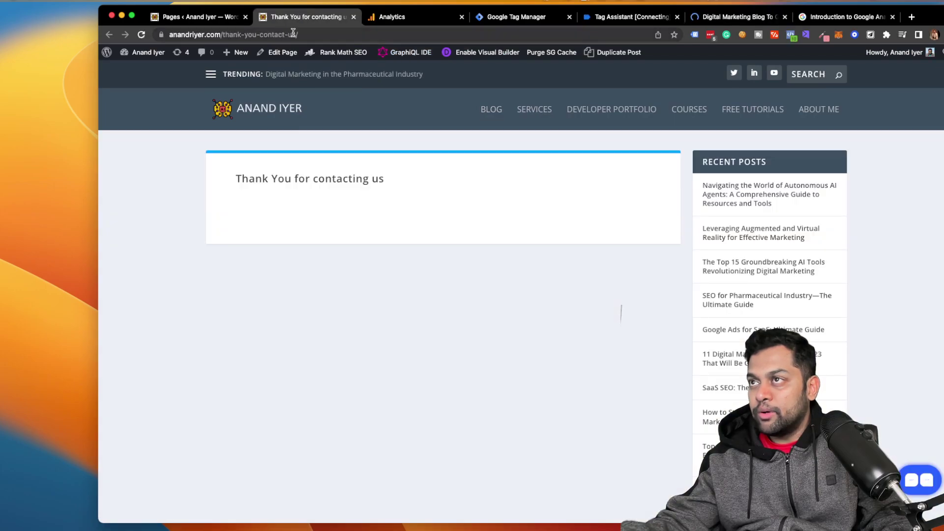
{"action": "left_click_drag", "start_coordinate": [297, 34], "coordinate": [224, 36]}
{"action": "key", "text": "super+c"}
{"action": "left_click", "coordinate": [639, 21]}
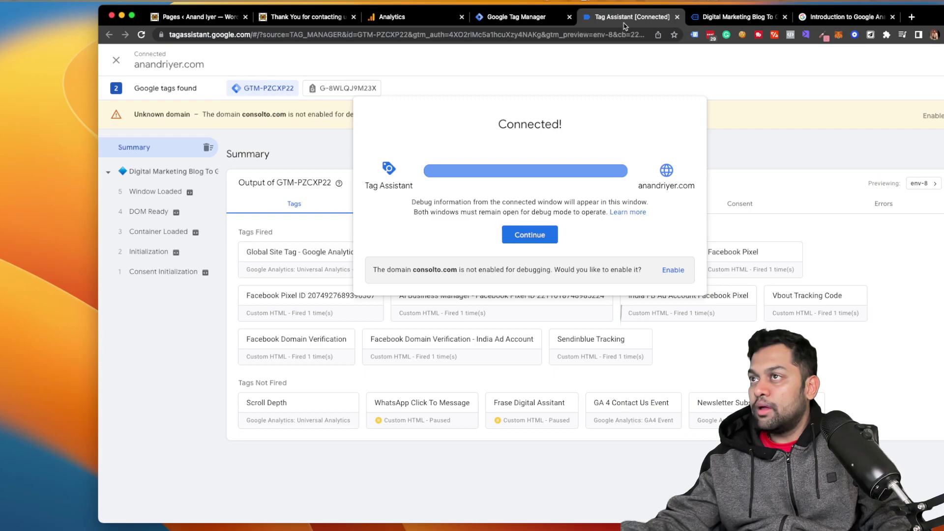
{"action": "left_click", "coordinate": [735, 18]}
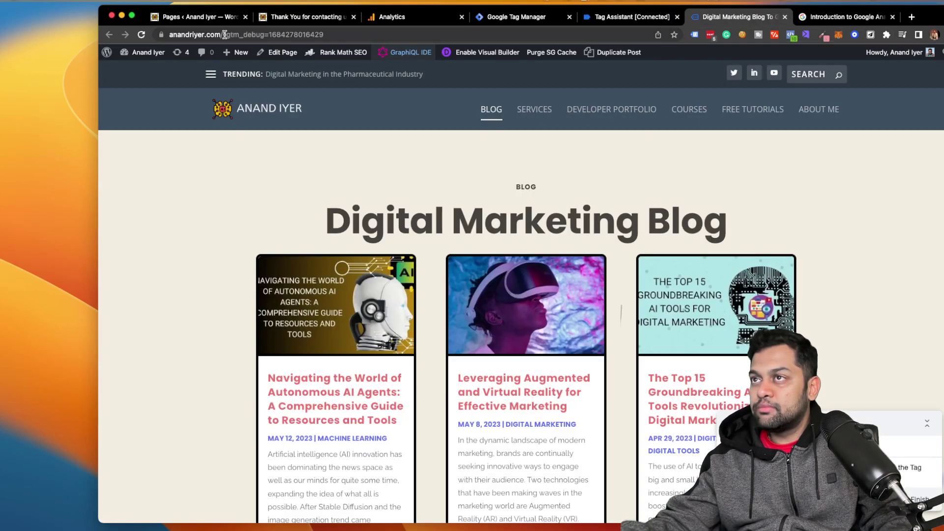
{"action": "left_click", "coordinate": [392, 37]}
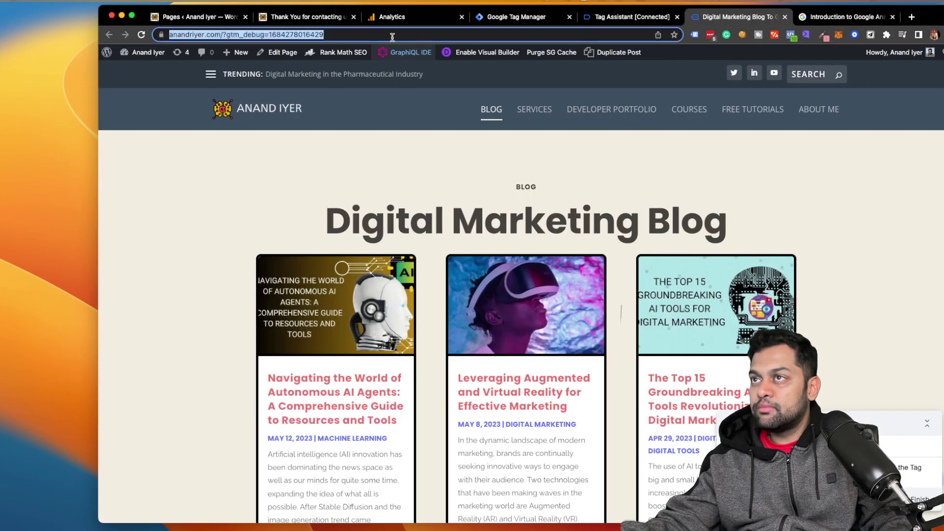
{"action": "left_click", "coordinate": [220, 36]}
{"action": "key", "text": "super+v"}
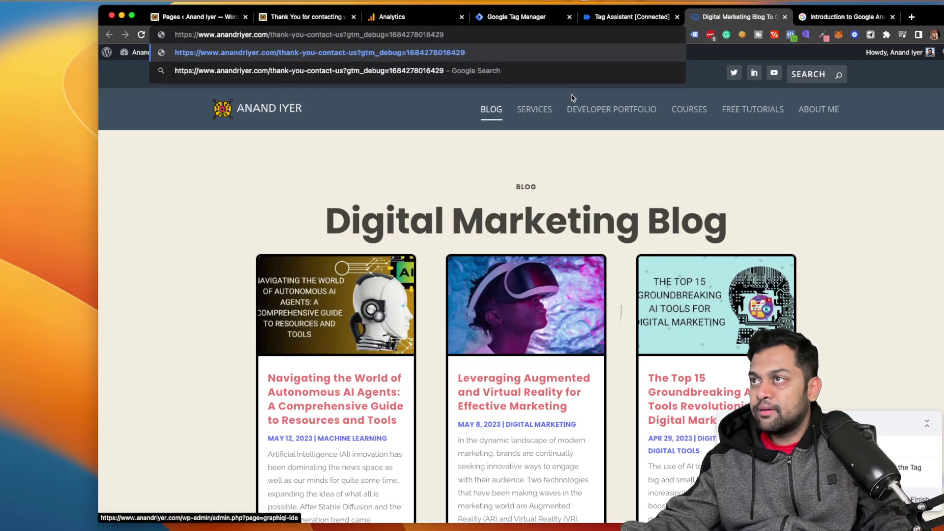
{"action": "key", "text": "Return"}
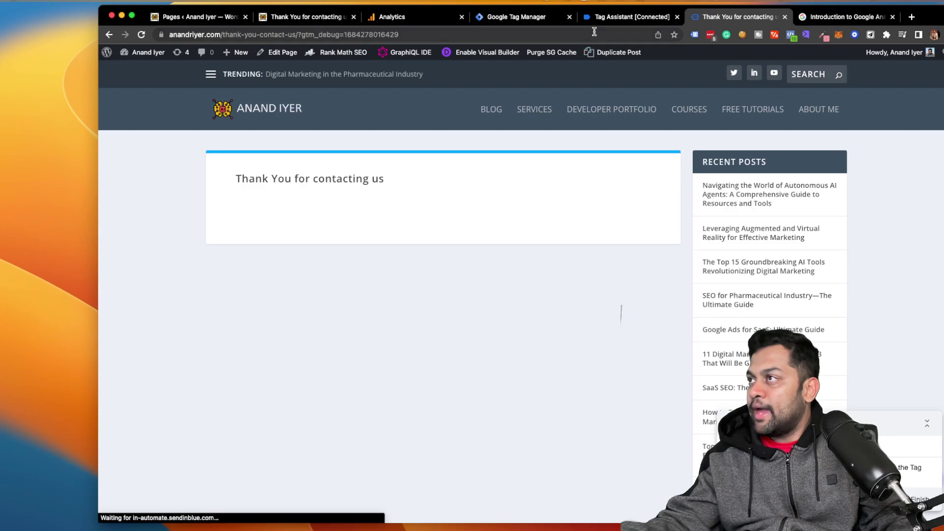
{"action": "left_click", "coordinate": [598, 17]}
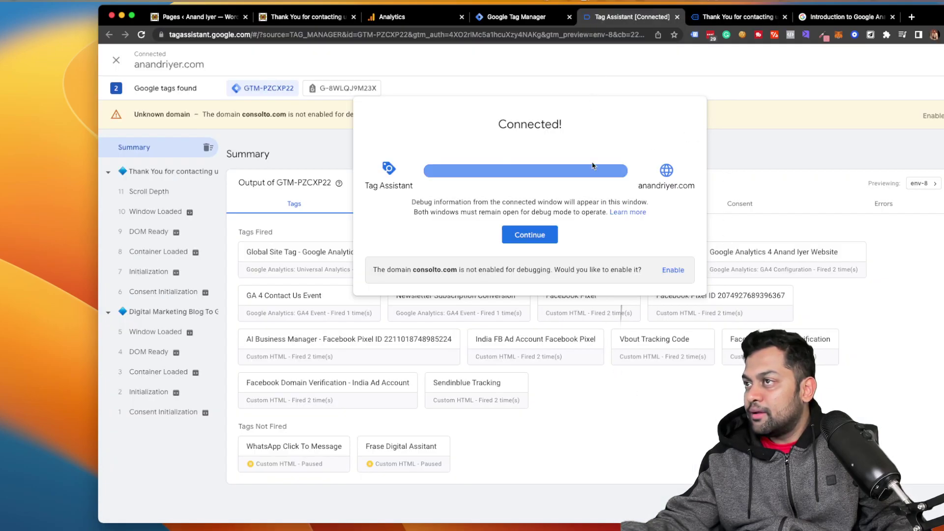
Dismiss the Connected! notice and inspect the Newsletter Subscription Conversion tag's firing details
{"action": "left_click", "coordinate": [530, 234]}
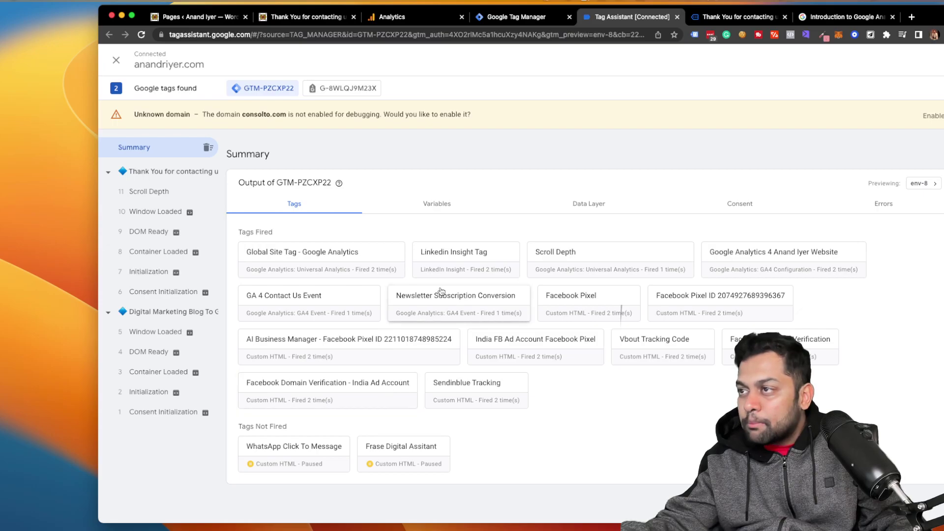
{"action": "left_click", "coordinate": [455, 298]}
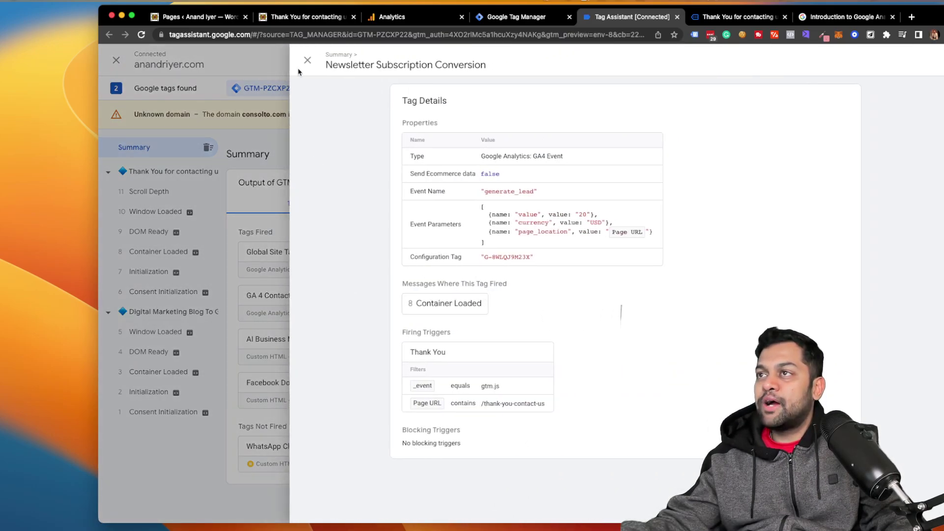
{"action": "left_click", "coordinate": [307, 61]}
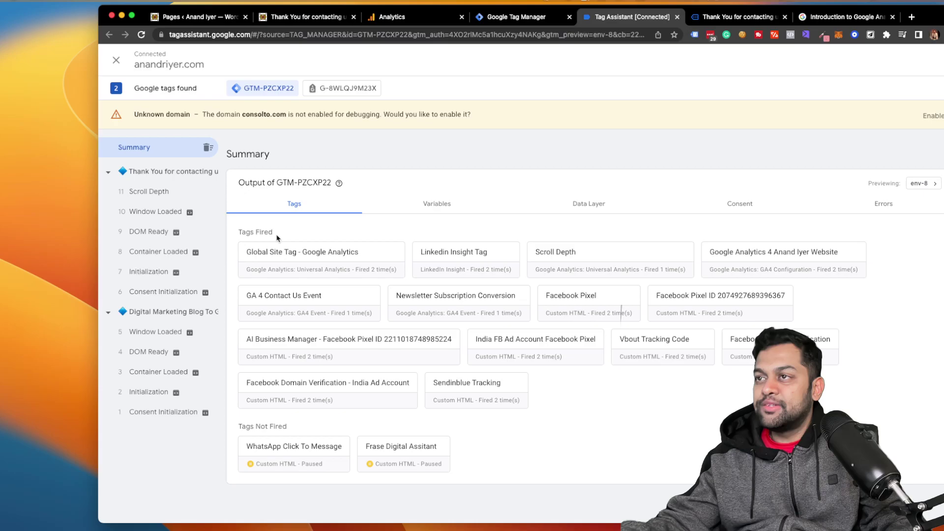